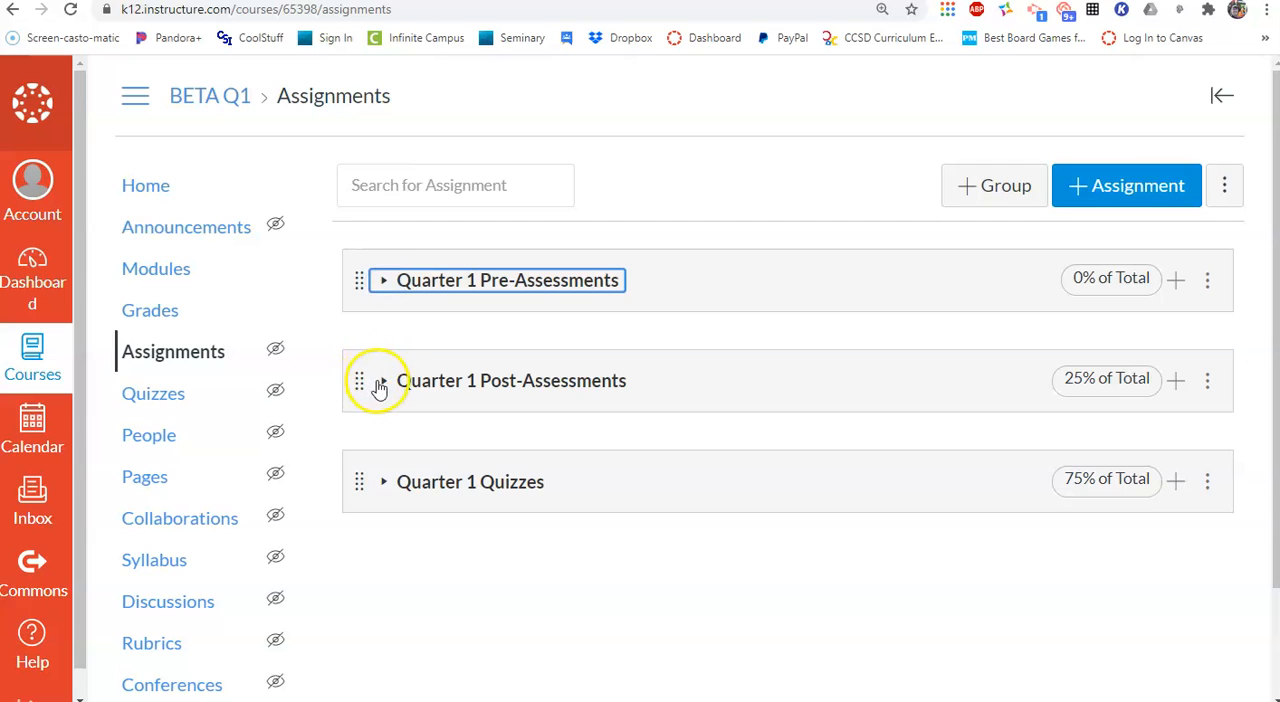
Start a new assignment named "Math Art Project" and enter "Instructions" as its description text
{"action": "left_click", "coordinate": [382, 384]}
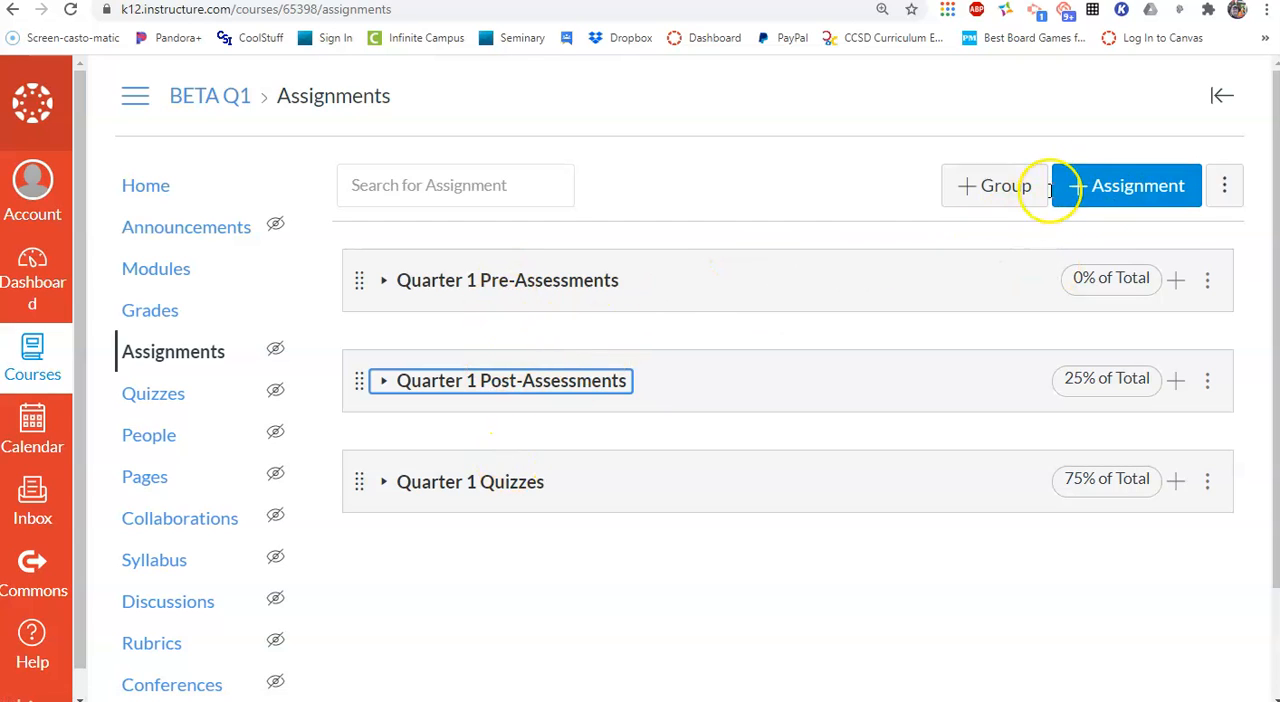
{"action": "left_click", "coordinate": [1108, 188]}
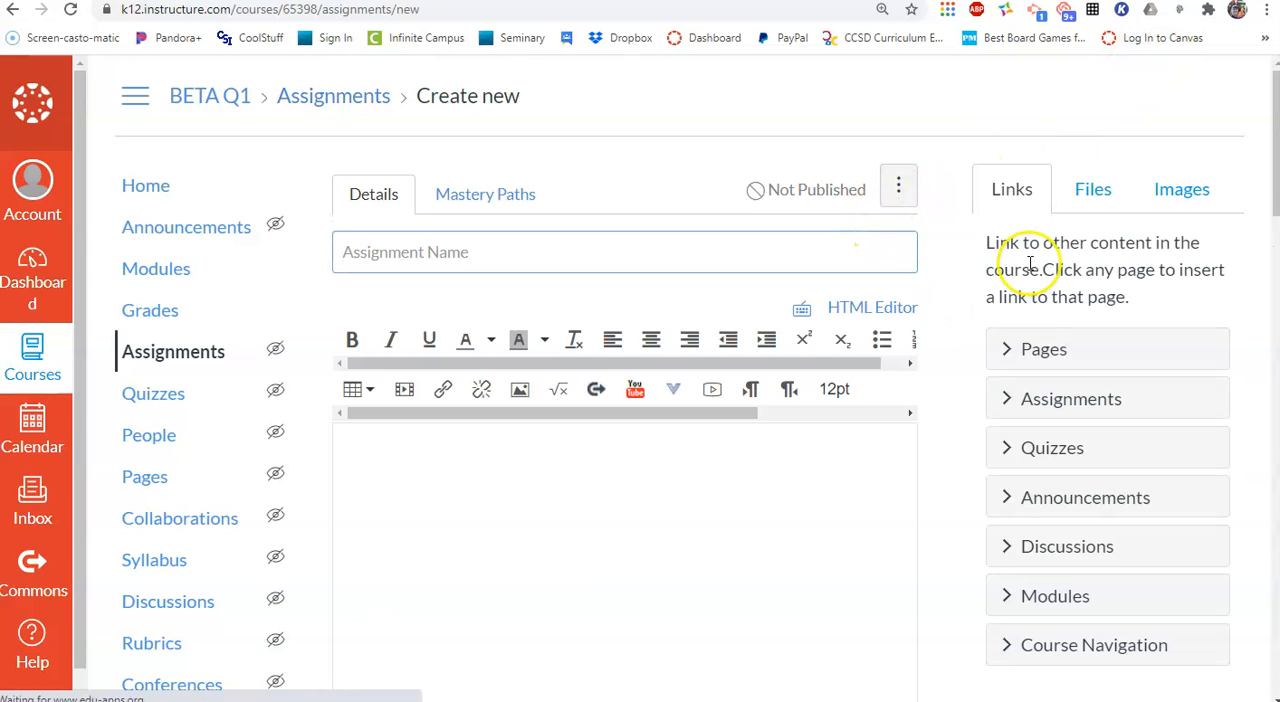
{"action": "left_click_drag", "start_coordinate": [1278, 300], "coordinate": [1279, 300]}
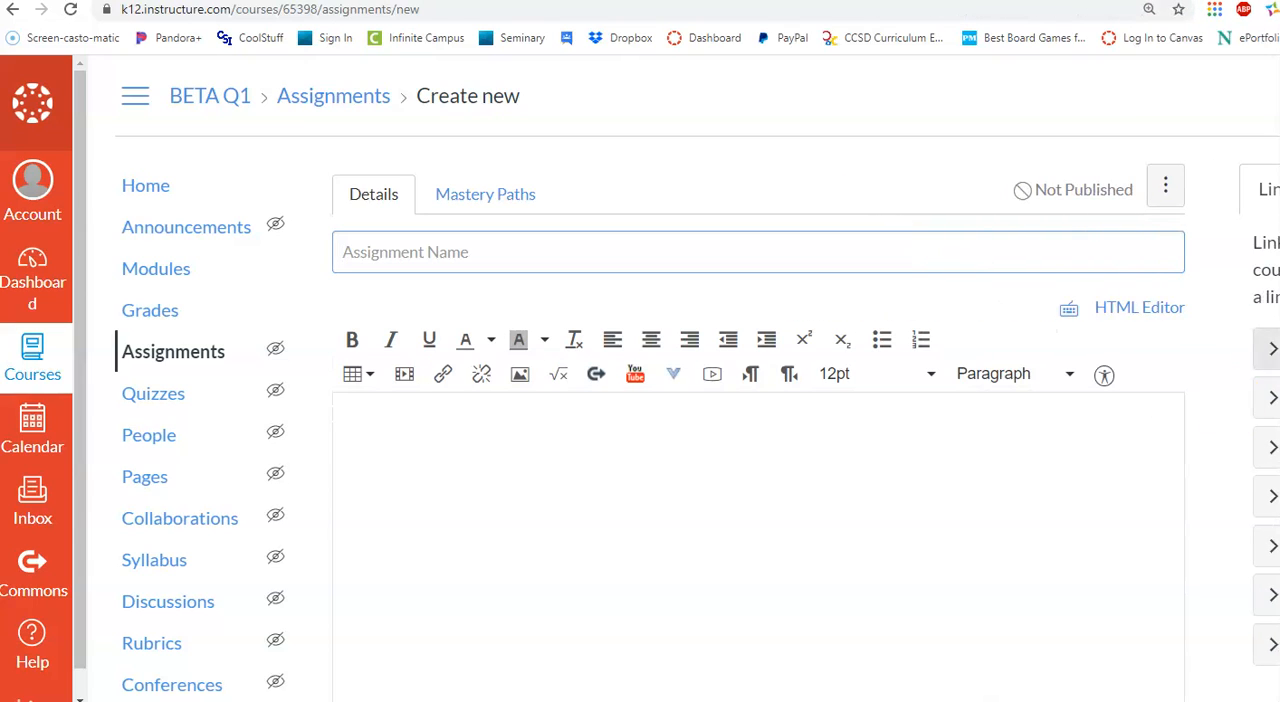
{"action": "left_click", "coordinate": [436, 268]}
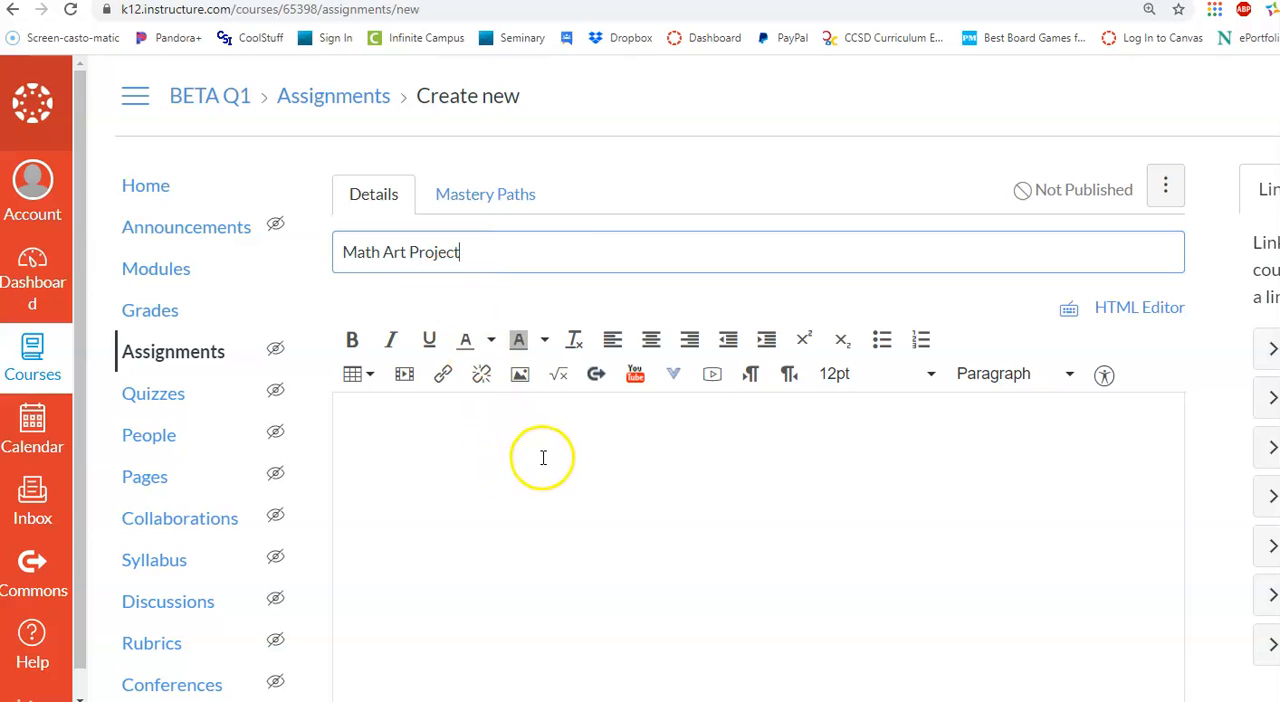
{"action": "left_click", "coordinate": [486, 421]}
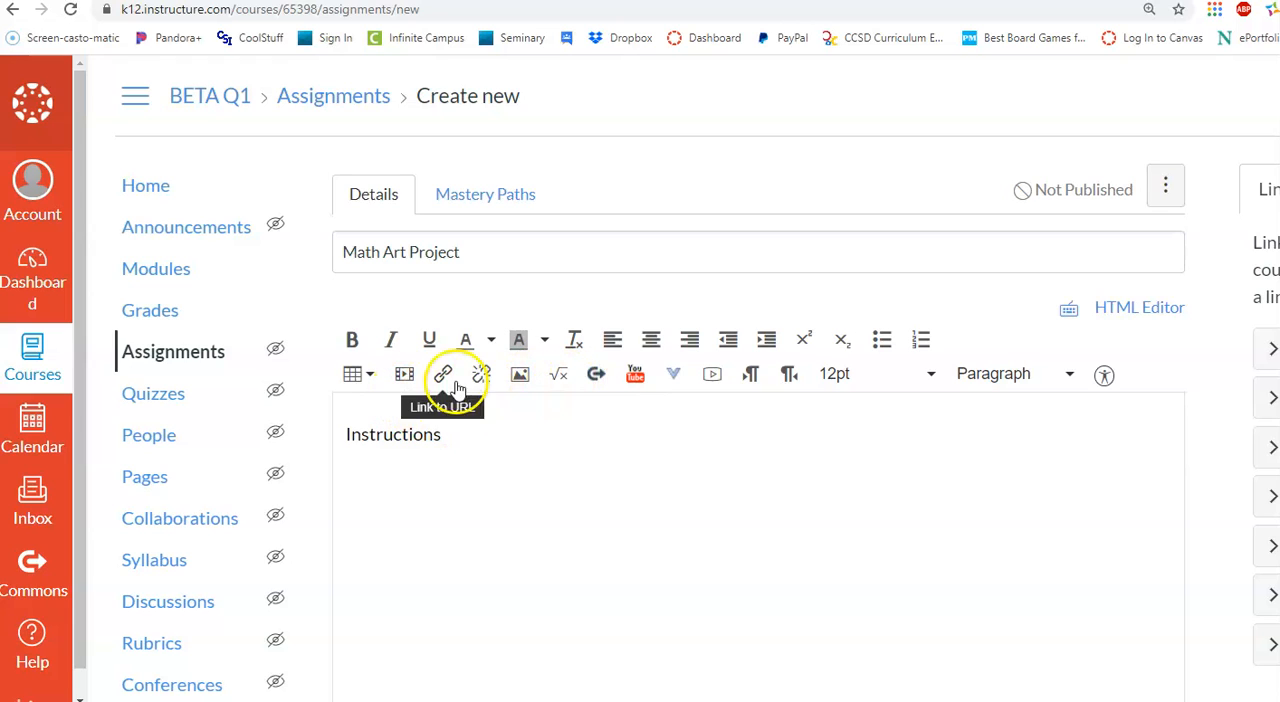
{"action": "left_click", "coordinate": [408, 376]}
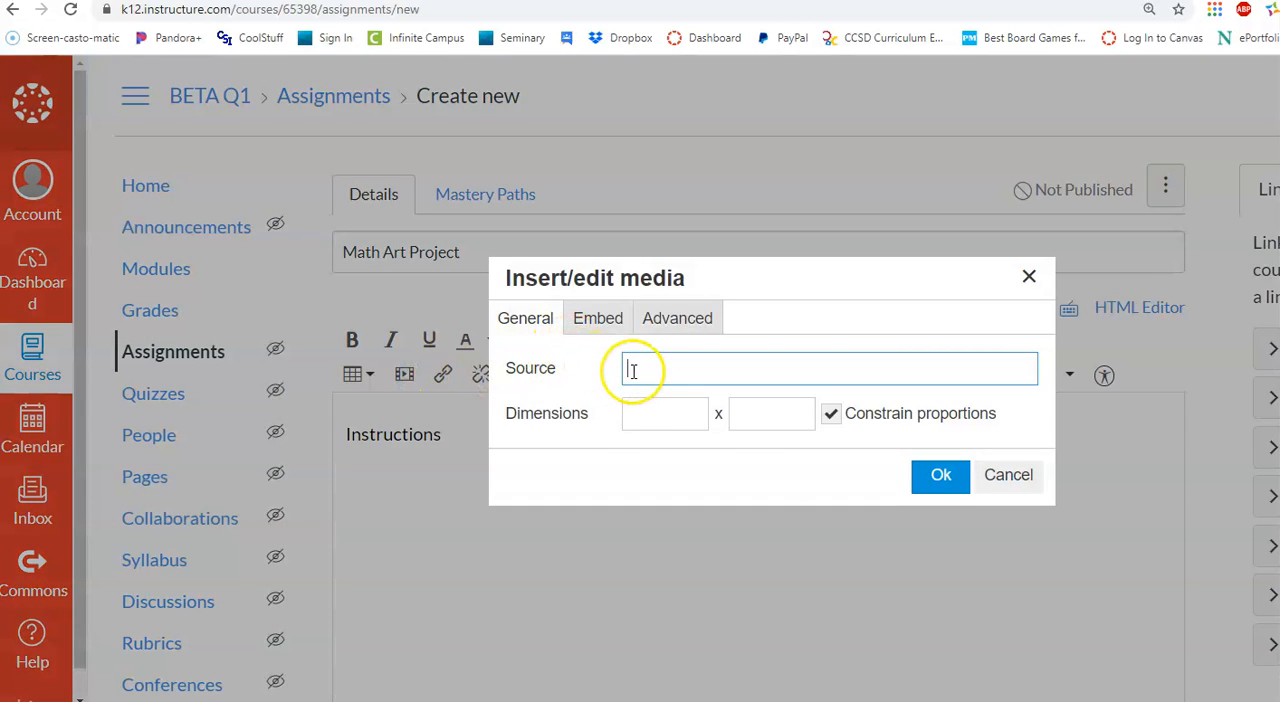
{"action": "type", "text": "https://youtu.be/D1dQ0RkhZV0"}
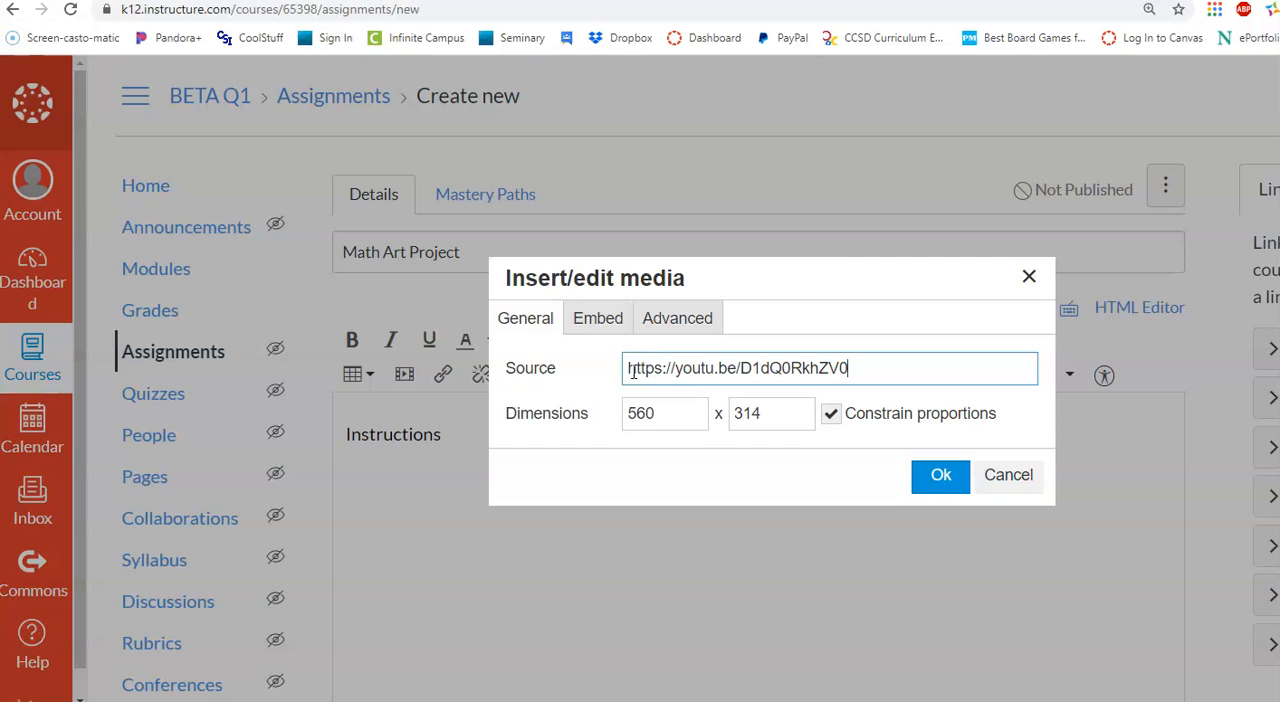
{"action": "left_click", "coordinate": [940, 476]}
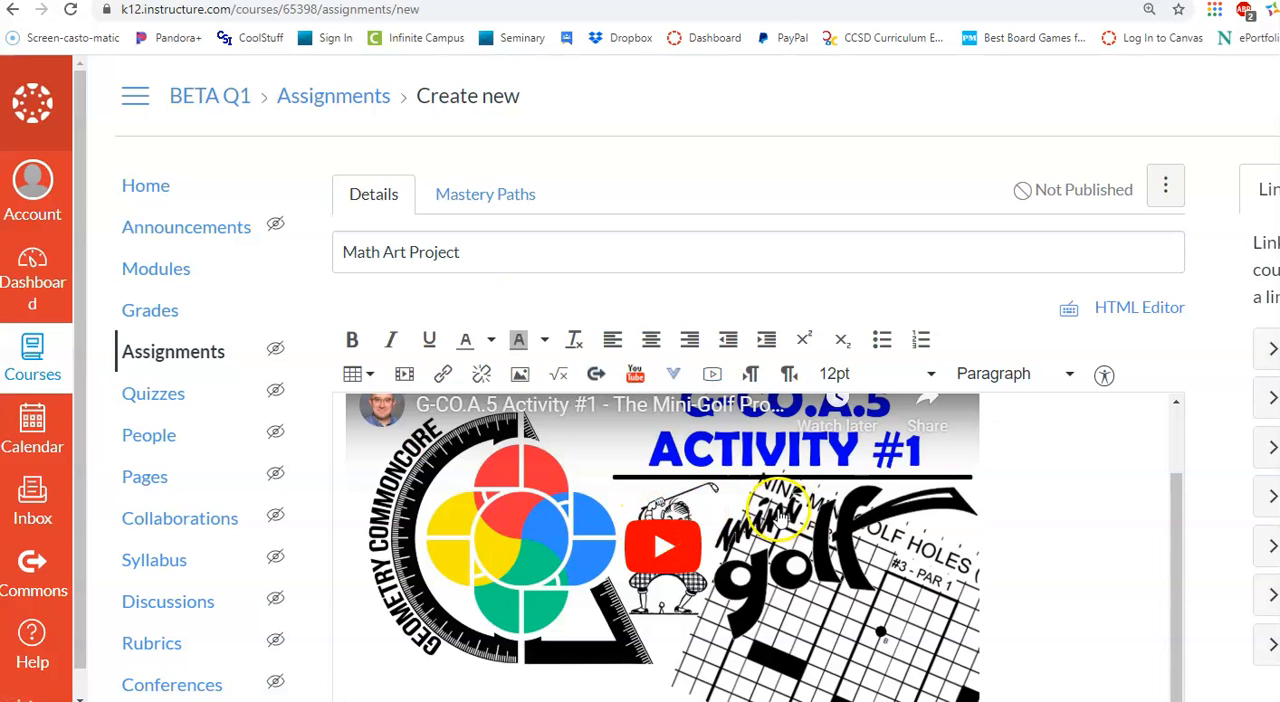
{"action": "left_click", "coordinate": [1080, 520]}
{"action": "left_click", "coordinate": [651, 339]}
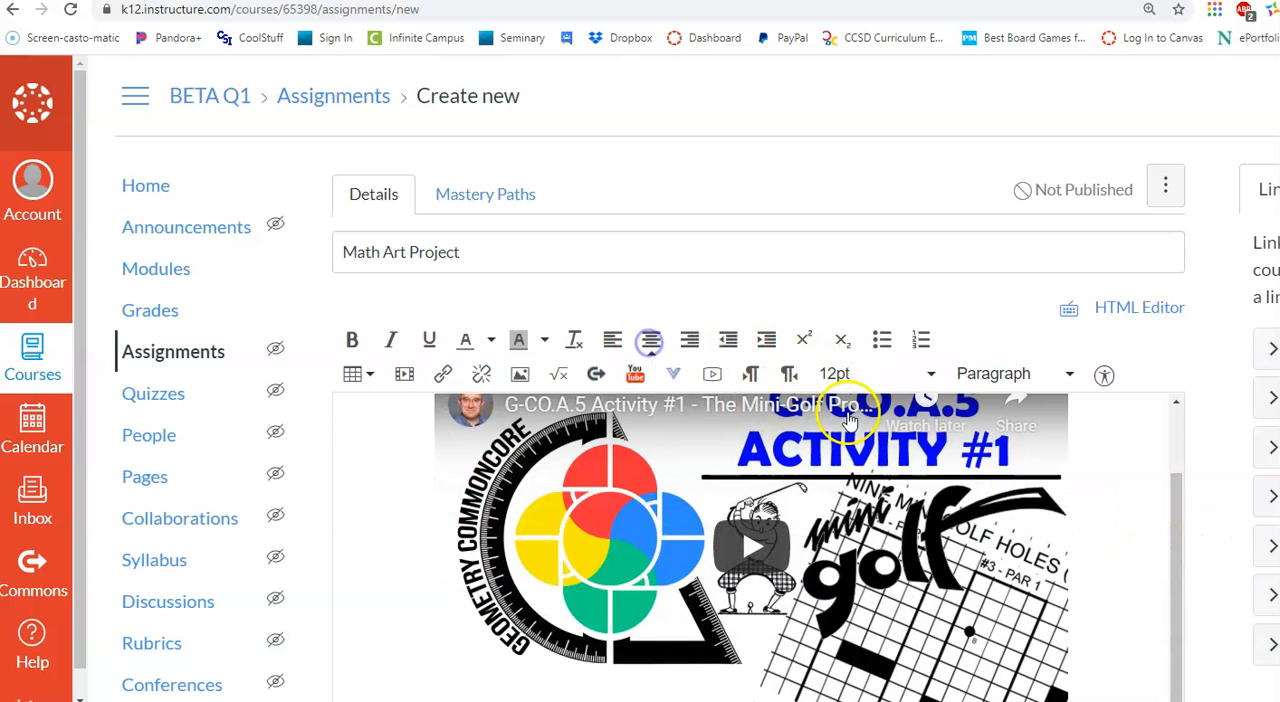
Set the assignment's points to 20
{"action": "scroll", "coordinate": [1180, 538], "scroll_direction": "down", "scroll_amount": 3}
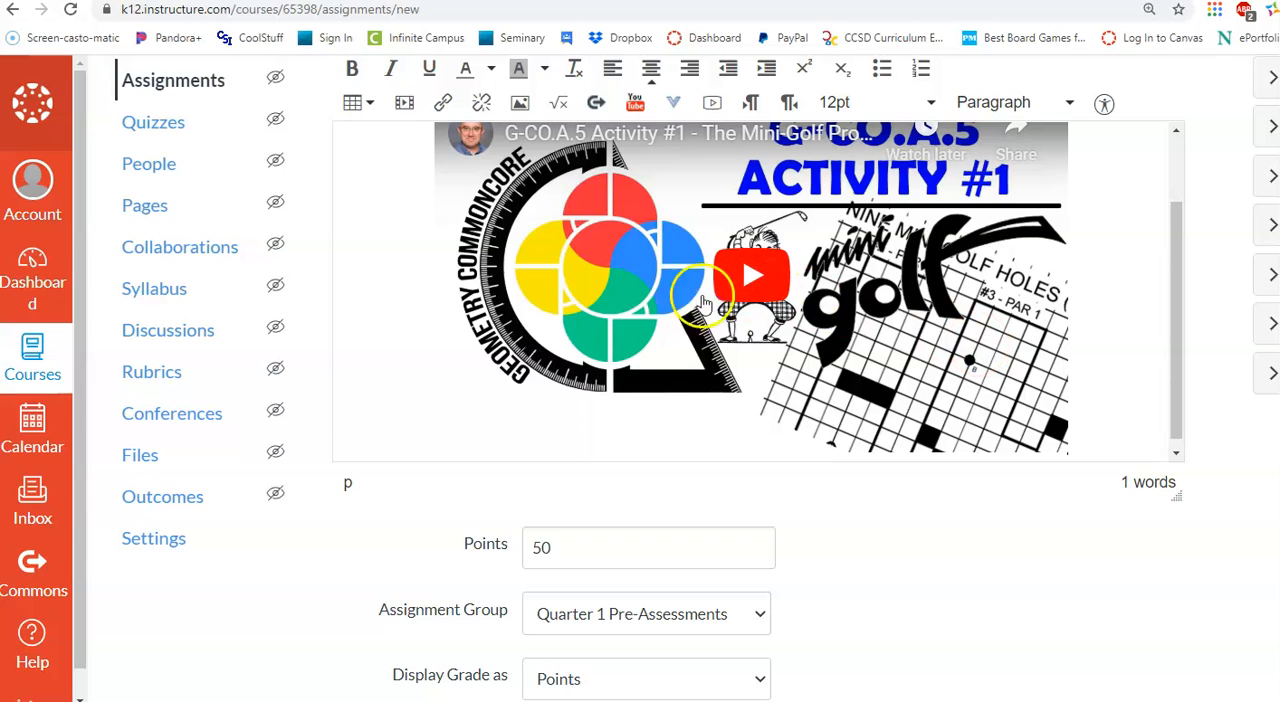
{"action": "scroll", "coordinate": [766, 423], "scroll_direction": "down", "scroll_amount": 2}
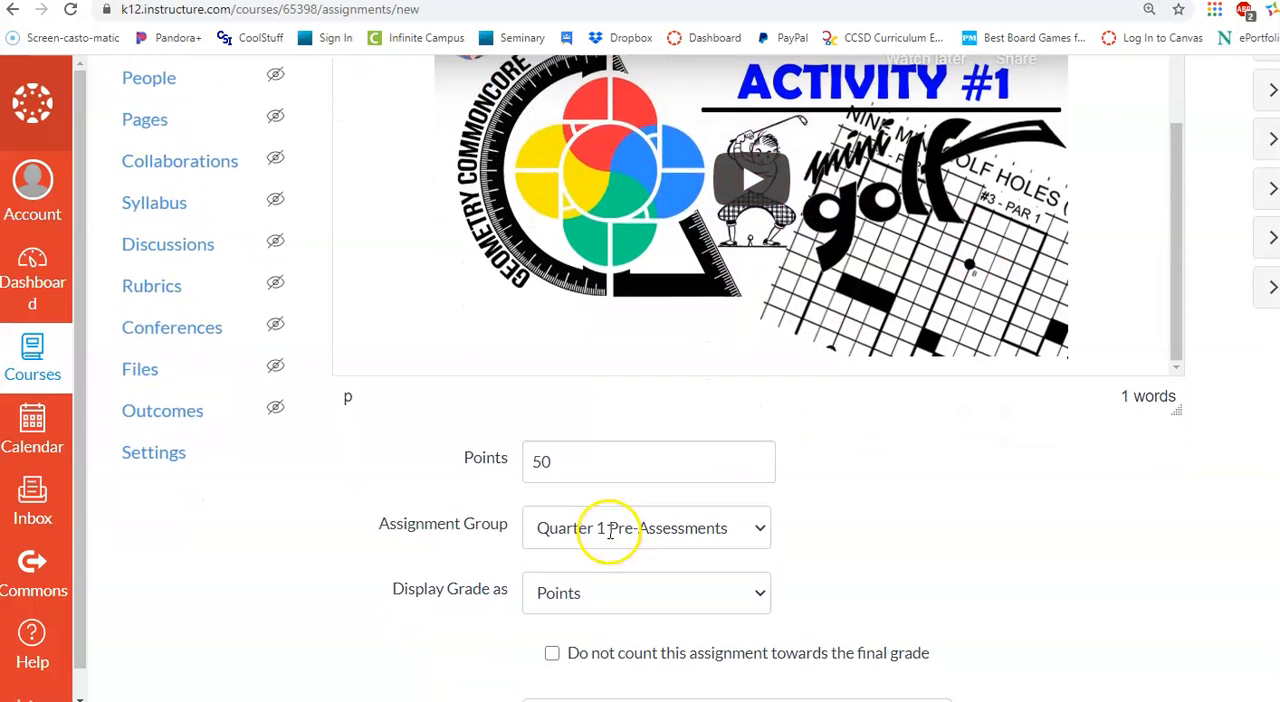
{"action": "left_click_drag", "start_coordinate": [565, 463], "coordinate": [518, 470]}
{"action": "type", "text": "20"}
Create a new assignment group named Projects and place the assignment in it
{"action": "scroll", "coordinate": [631, 440], "scroll_direction": "down", "scroll_amount": 1}
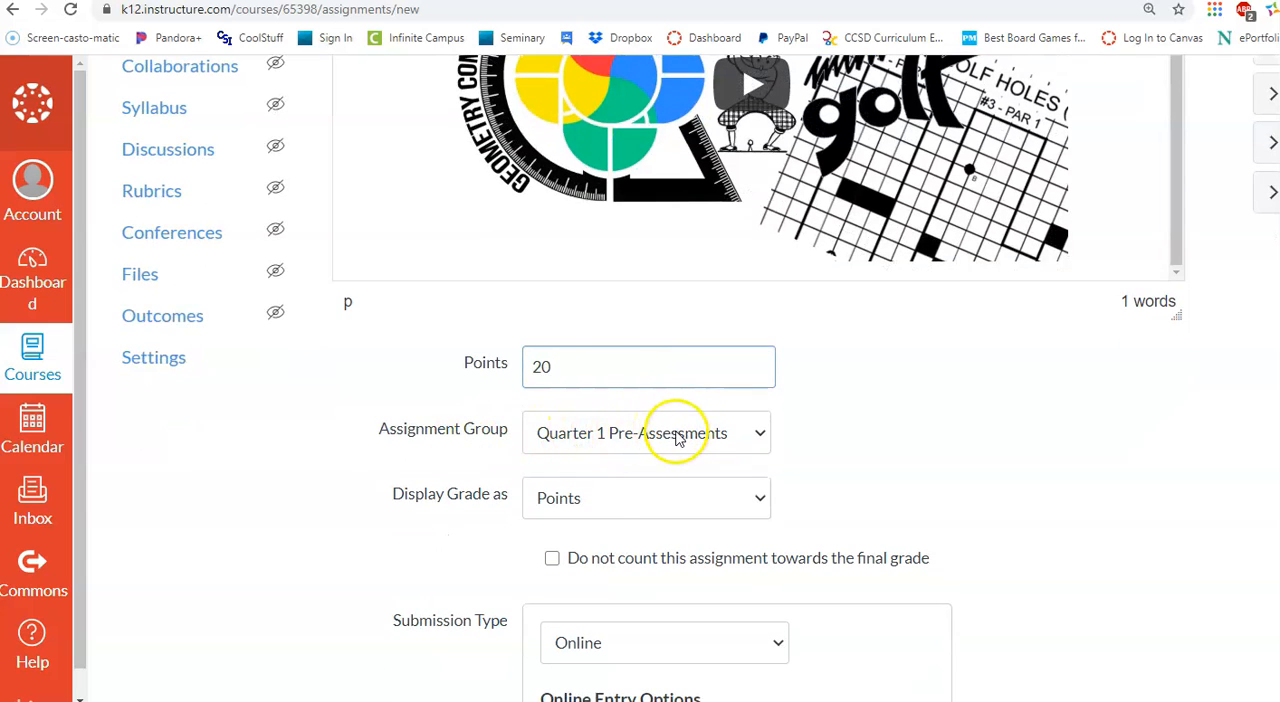
{"action": "left_click", "coordinate": [677, 436]}
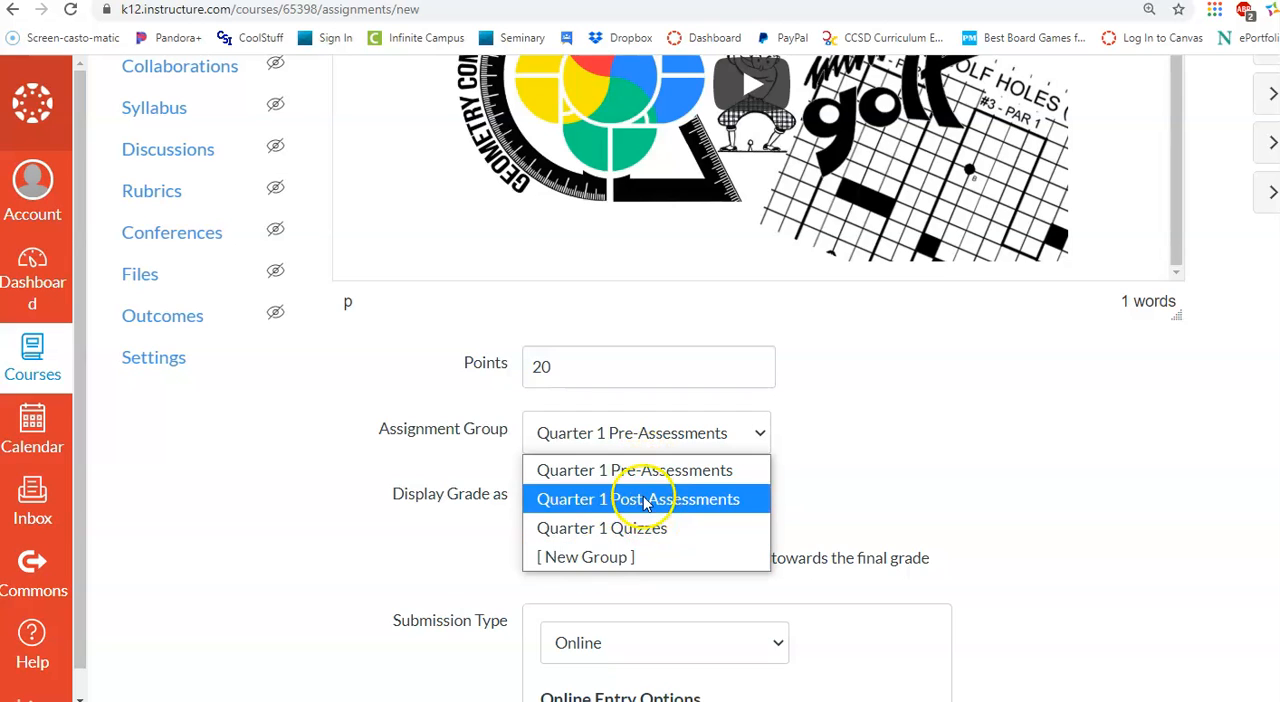
{"action": "left_click", "coordinate": [609, 557]}
{"action": "left_click", "coordinate": [682, 390]}
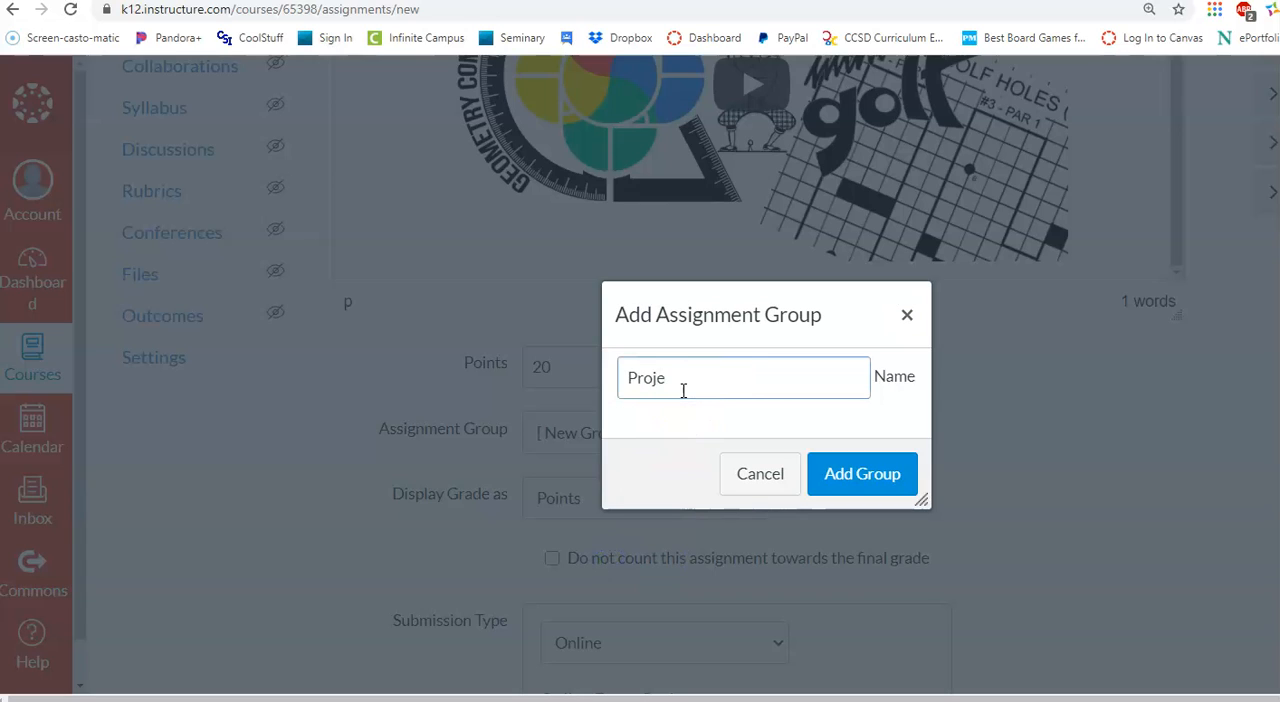
{"action": "left_click", "coordinate": [812, 465]}
{"action": "left_click", "coordinate": [726, 437]}
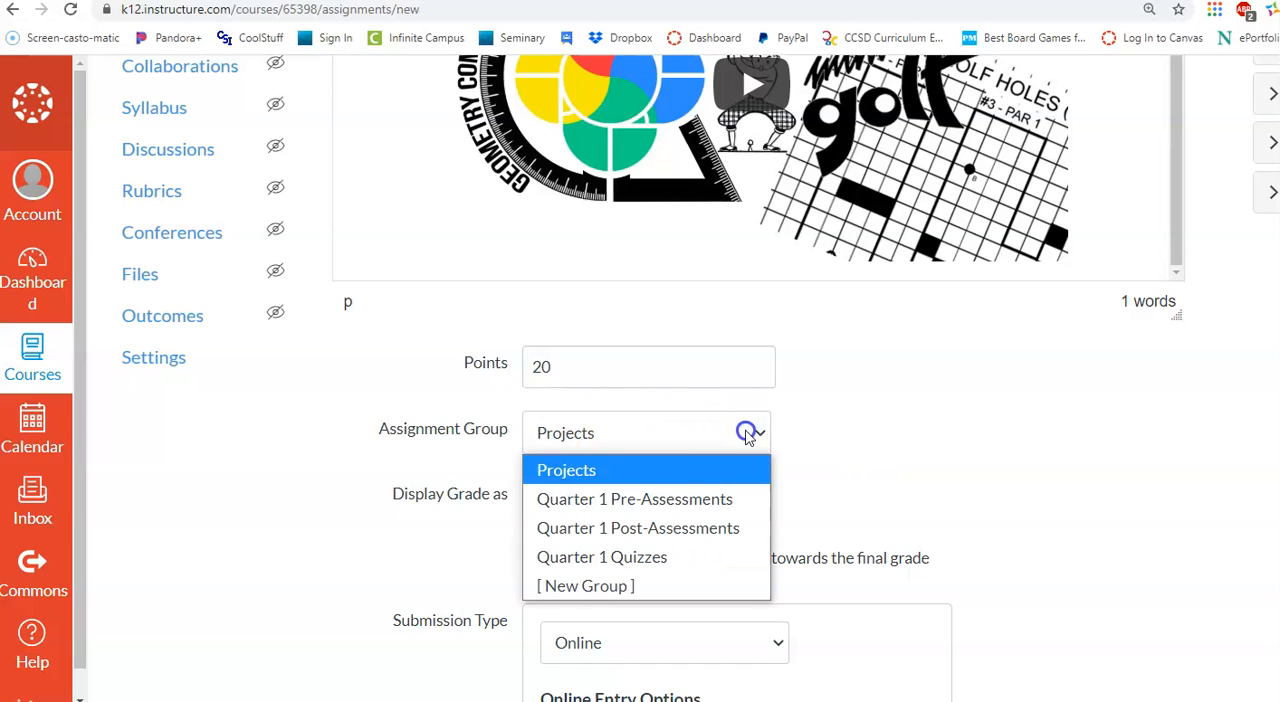
{"action": "left_click", "coordinate": [676, 471]}
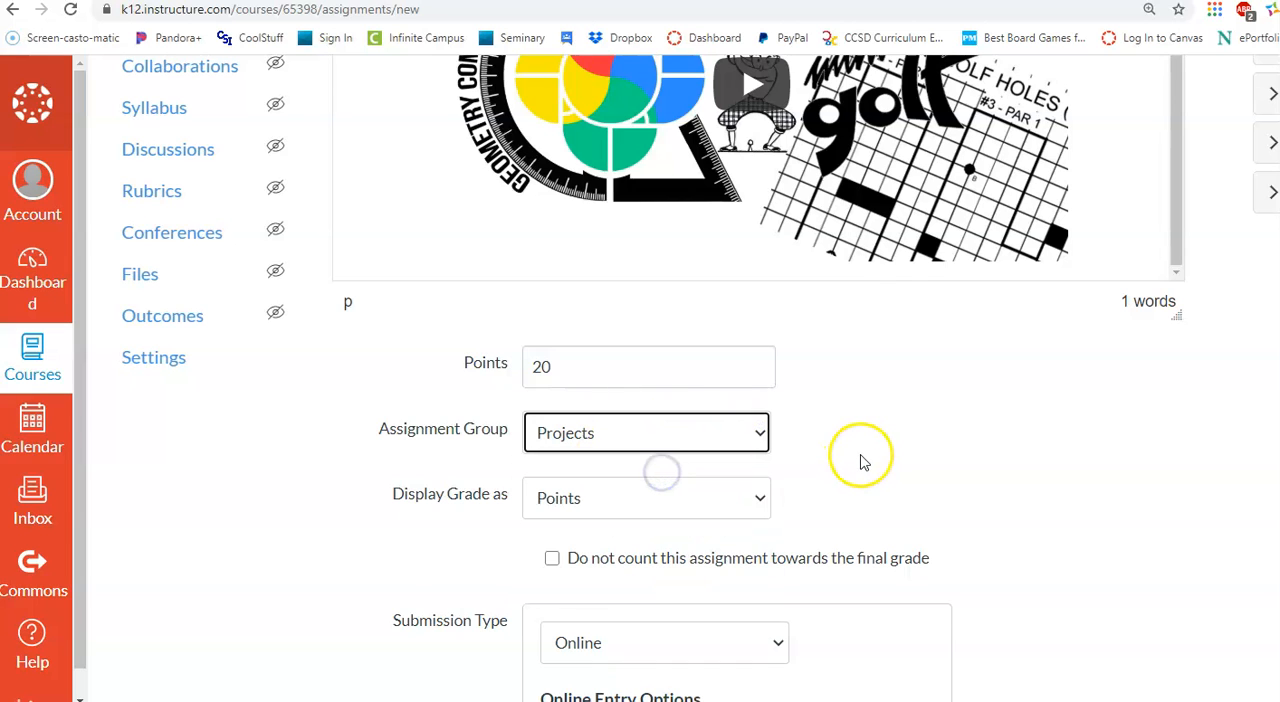
Try Website URL and Media Recordings as online entry options, and return to File Uploads only
{"action": "scroll", "coordinate": [860, 455], "scroll_direction": "down", "scroll_amount": 4}
{"action": "scroll", "coordinate": [760, 445], "scroll_direction": "down", "scroll_amount": 2}
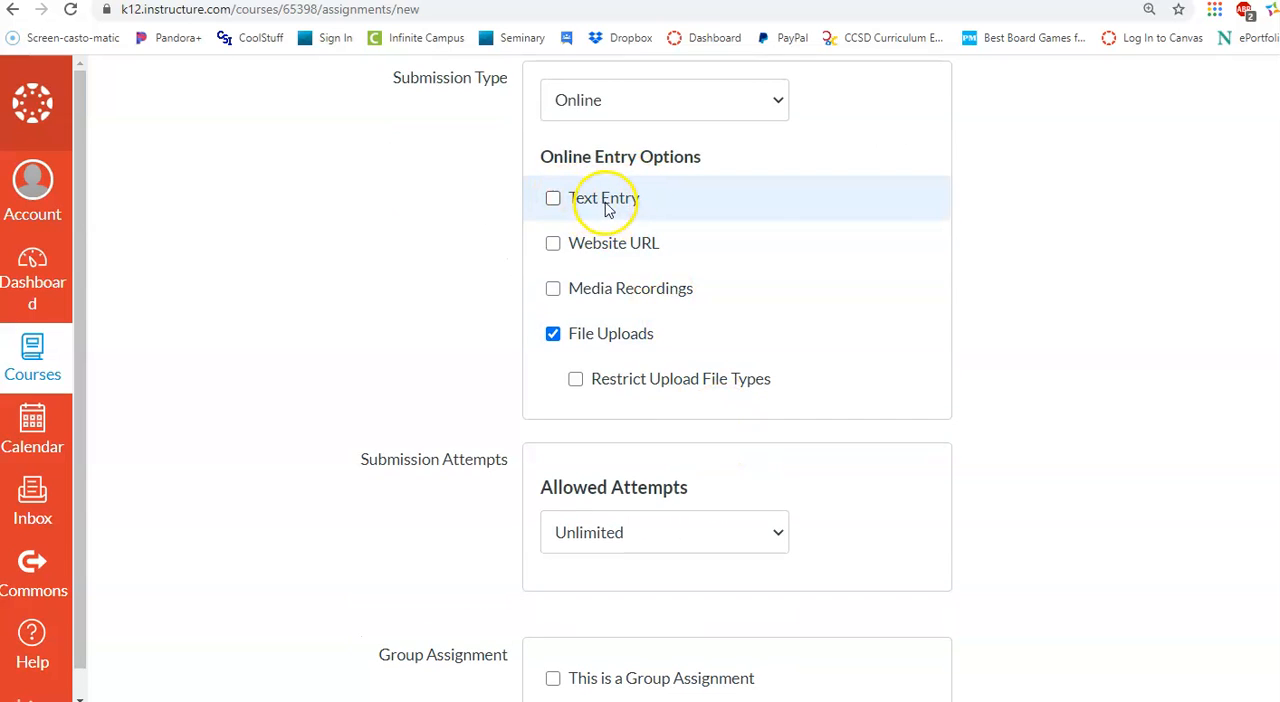
{"action": "left_click", "coordinate": [552, 333]}
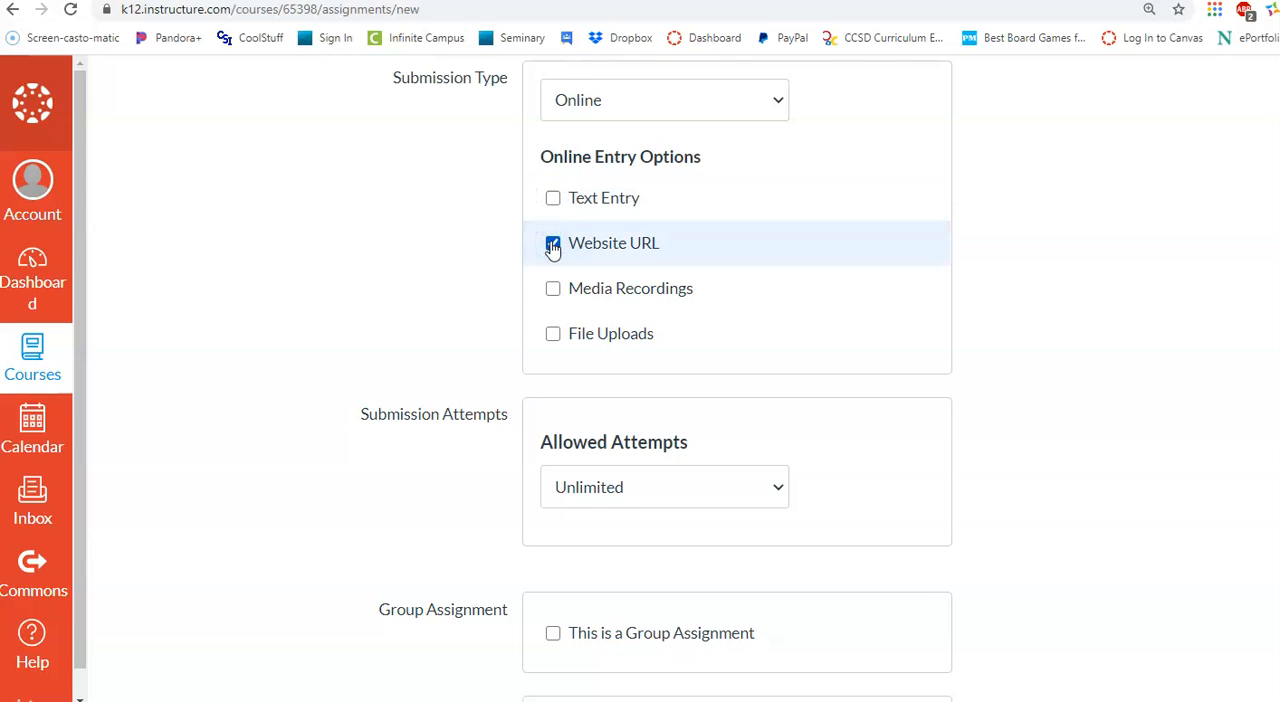
{"action": "left_click", "coordinate": [556, 290]}
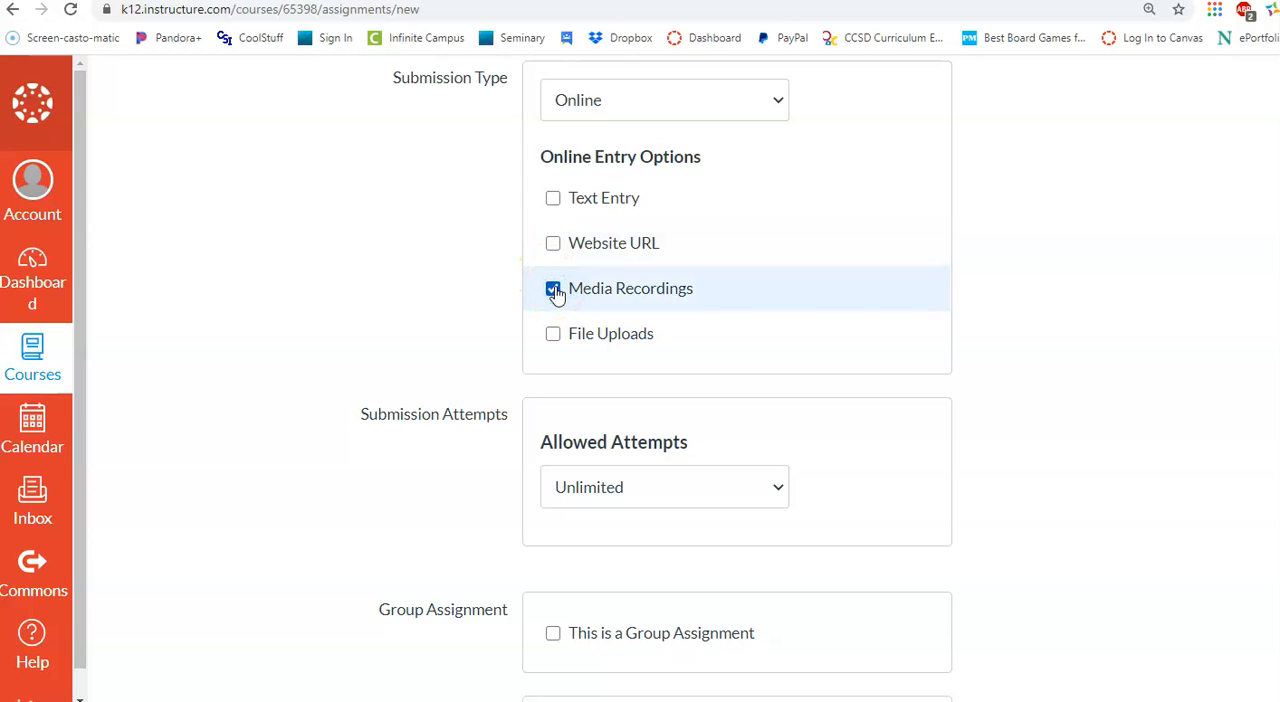
{"action": "left_click", "coordinate": [554, 336]}
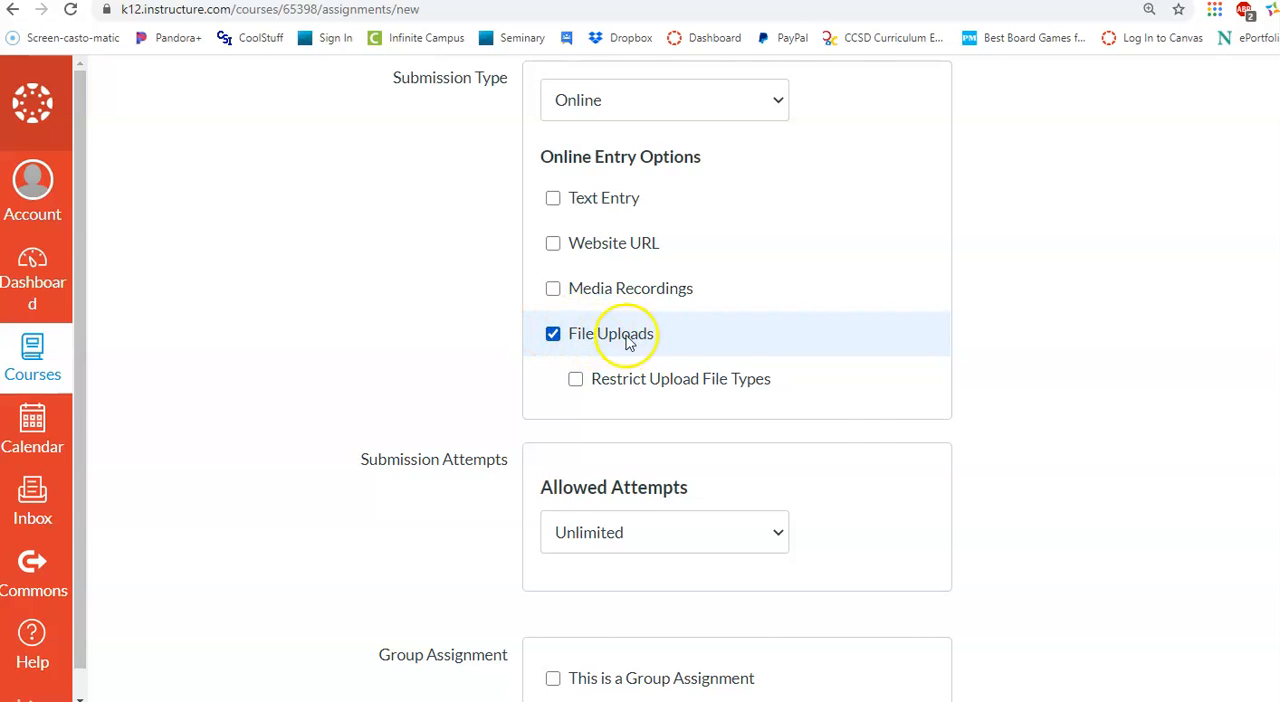
Remove Everyone from the assignees and assign the assignment to Everyone again
{"action": "scroll", "coordinate": [848, 428], "scroll_direction": "down", "scroll_amount": 5}
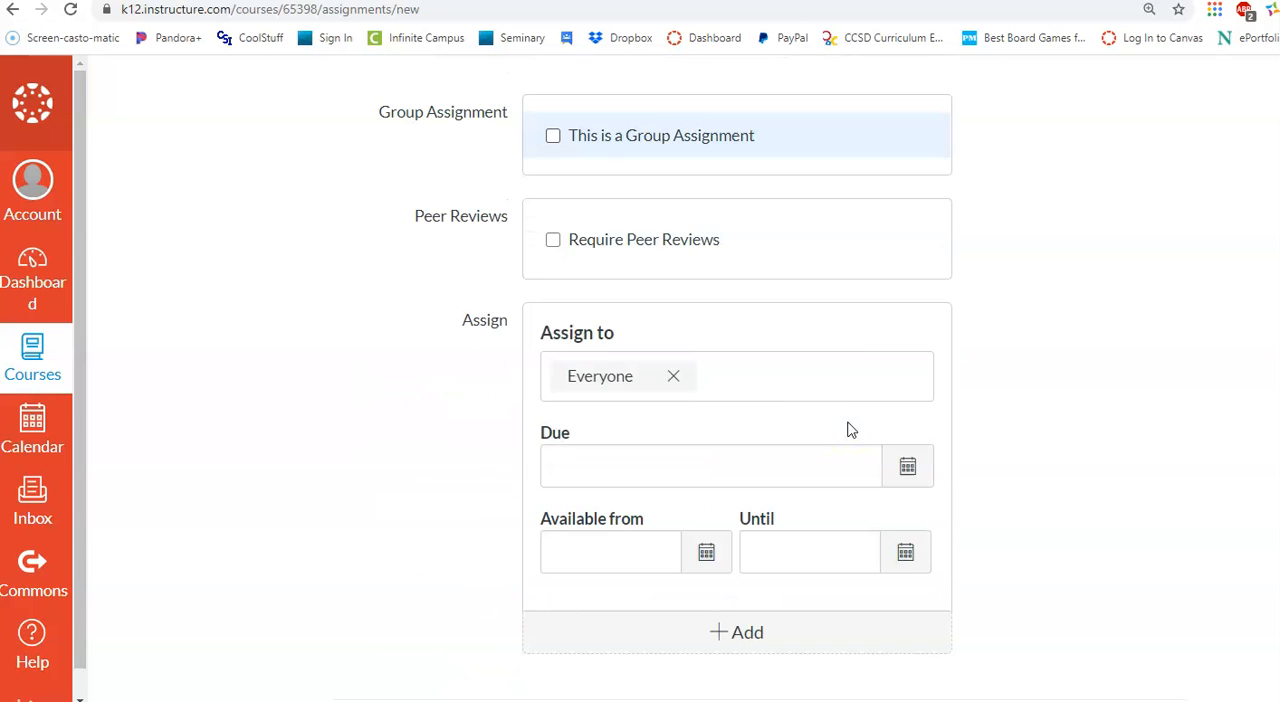
{"action": "scroll", "coordinate": [606, 385], "scroll_direction": "down", "scroll_amount": 1}
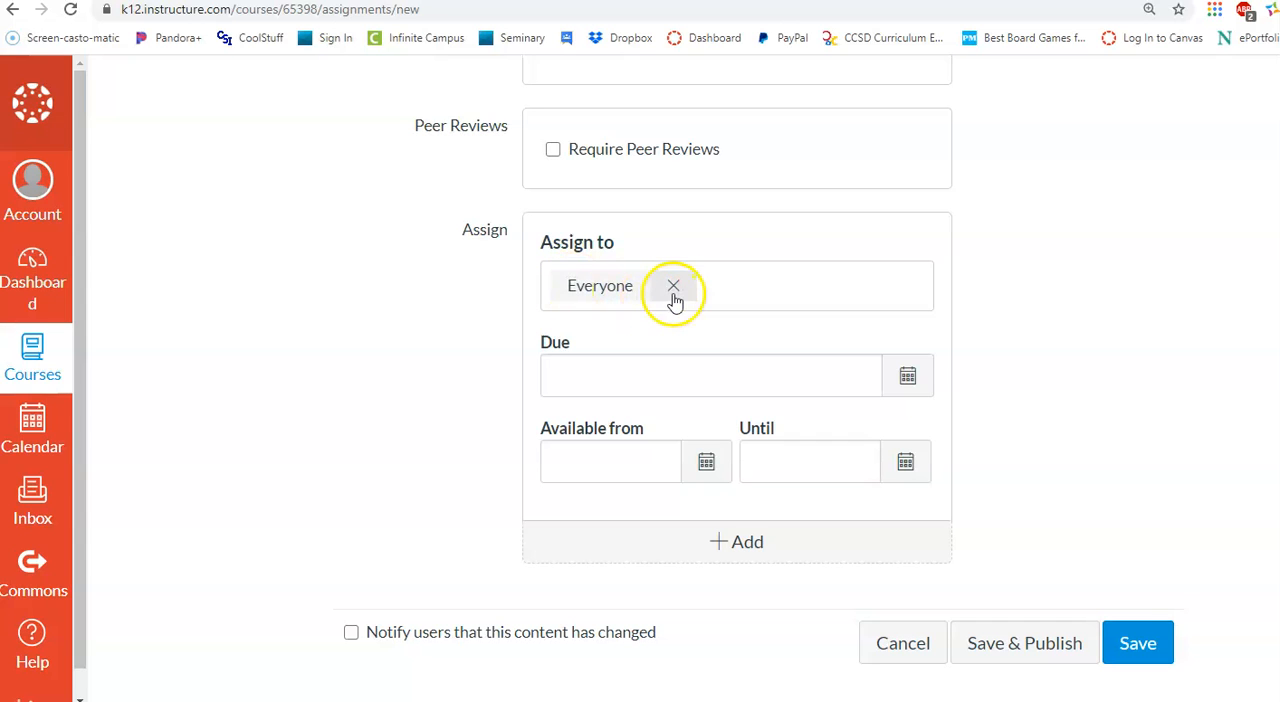
{"action": "left_click", "coordinate": [674, 290]}
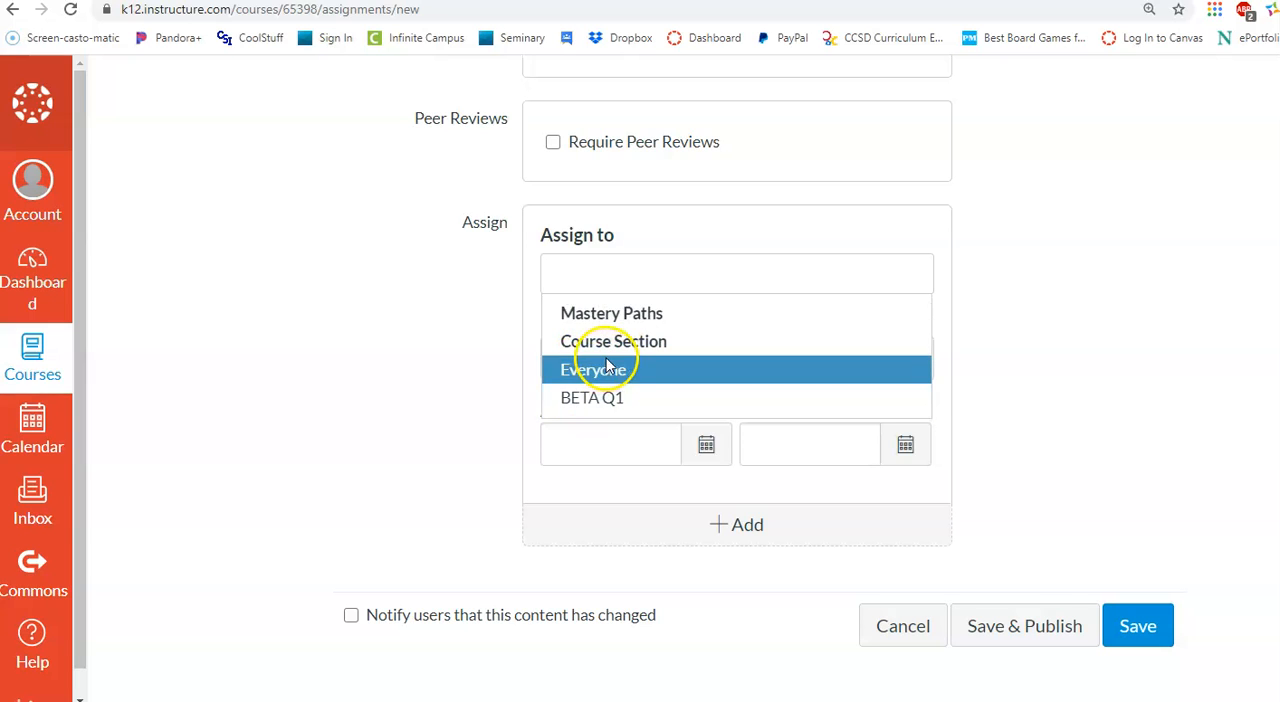
{"action": "left_click", "coordinate": [612, 381]}
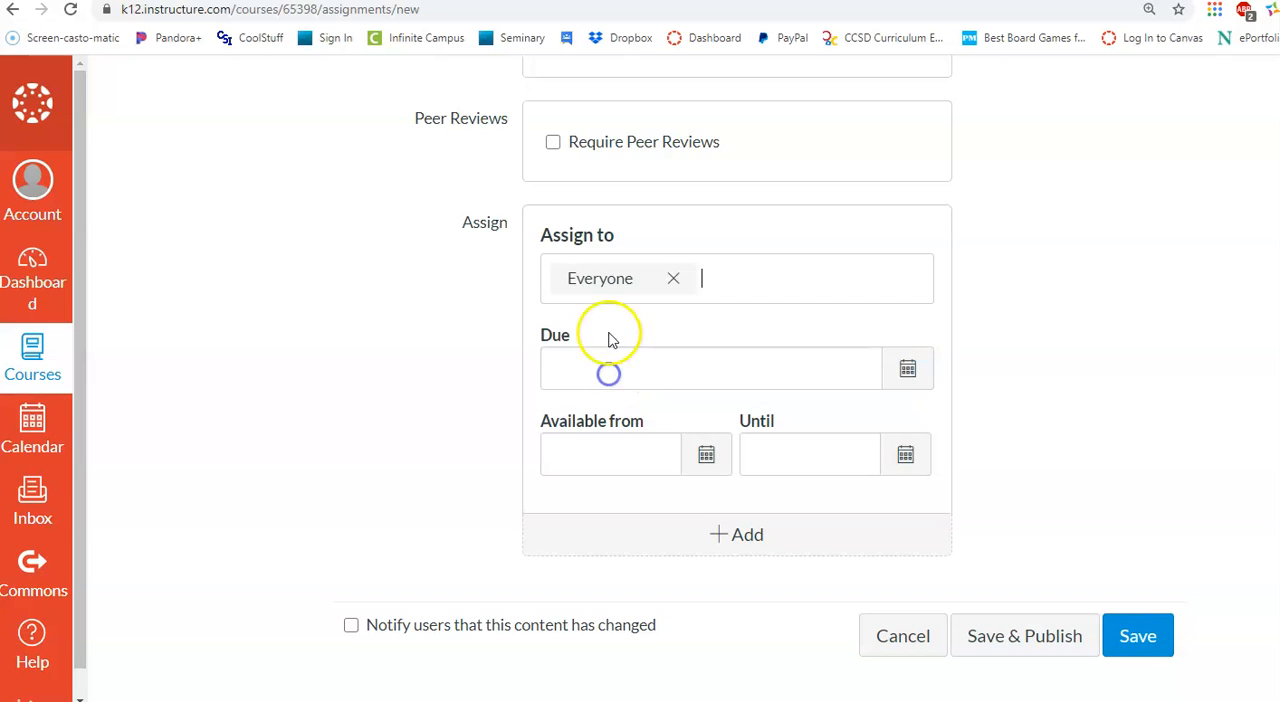
{"action": "left_click", "coordinate": [663, 278]}
{"action": "left_click", "coordinate": [507, 443]}
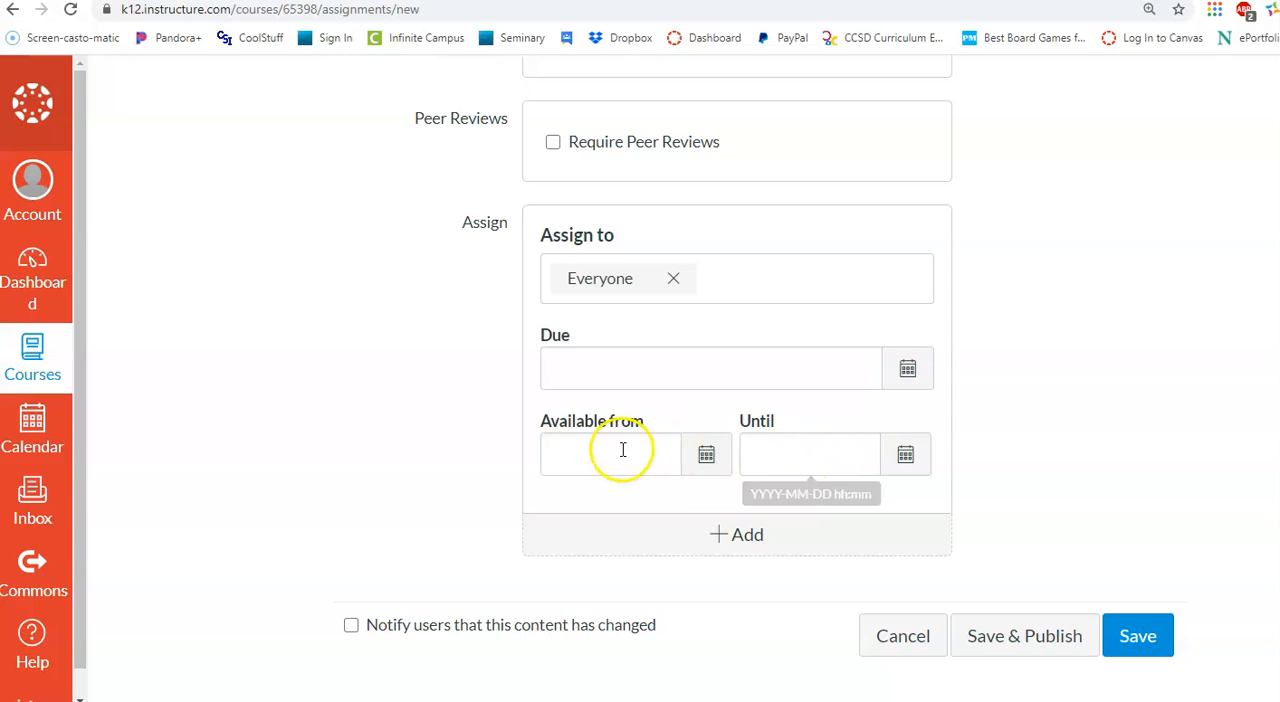
Save the assignment without publishing it and review its description, points and submission details
{"action": "left_click", "coordinate": [1134, 636]}
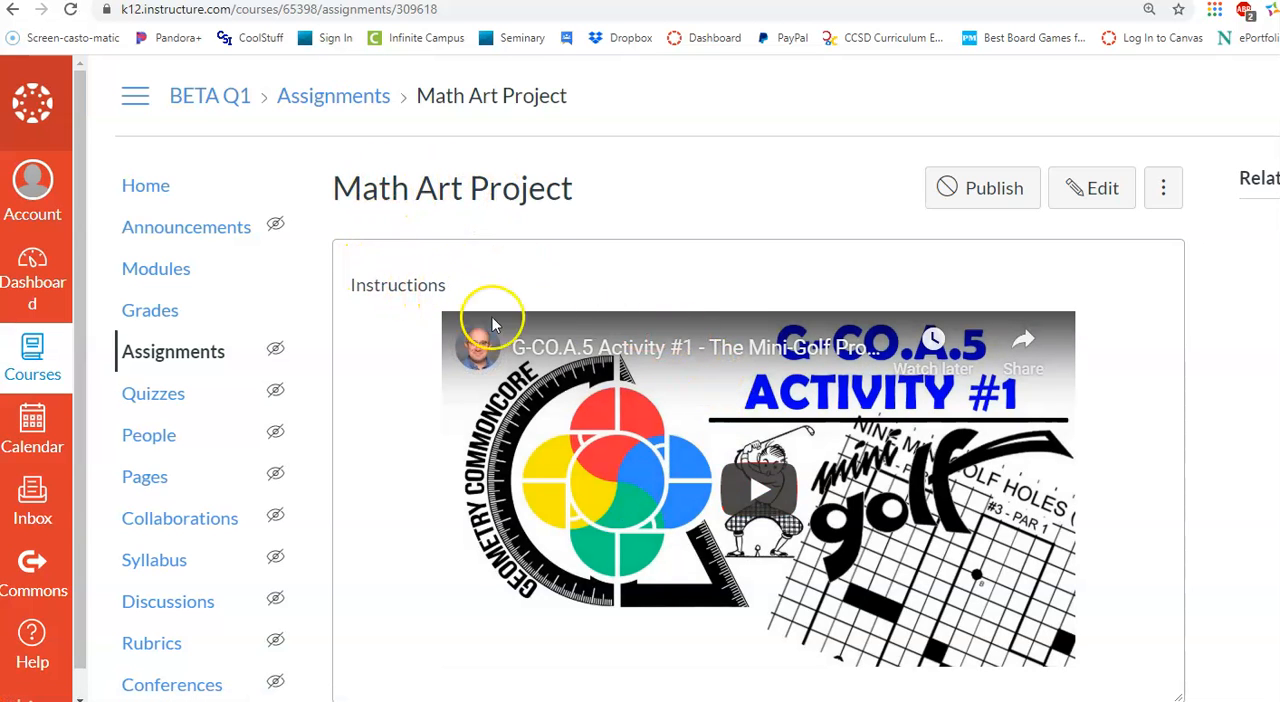
{"action": "scroll", "coordinate": [794, 371], "scroll_direction": "down", "scroll_amount": 2}
{"action": "scroll", "coordinate": [783, 381], "scroll_direction": "down", "scroll_amount": 2}
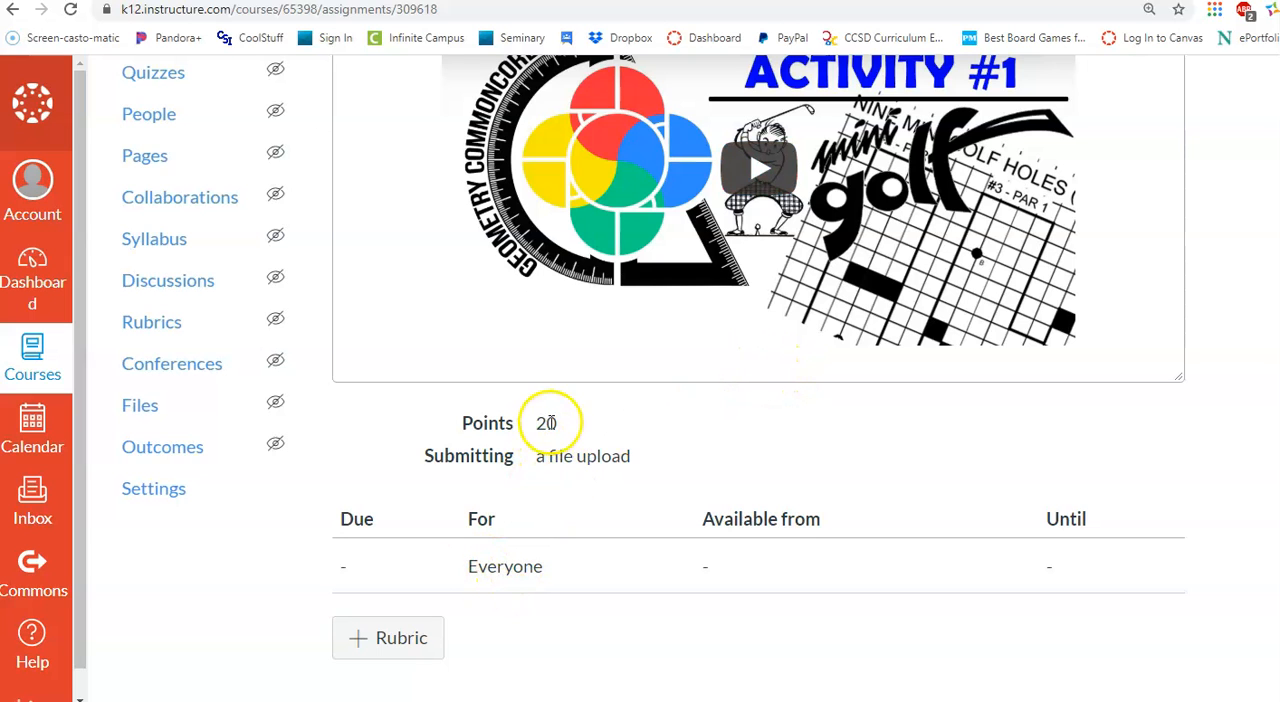
{"action": "scroll", "coordinate": [680, 470], "scroll_direction": "up", "scroll_amount": 4}
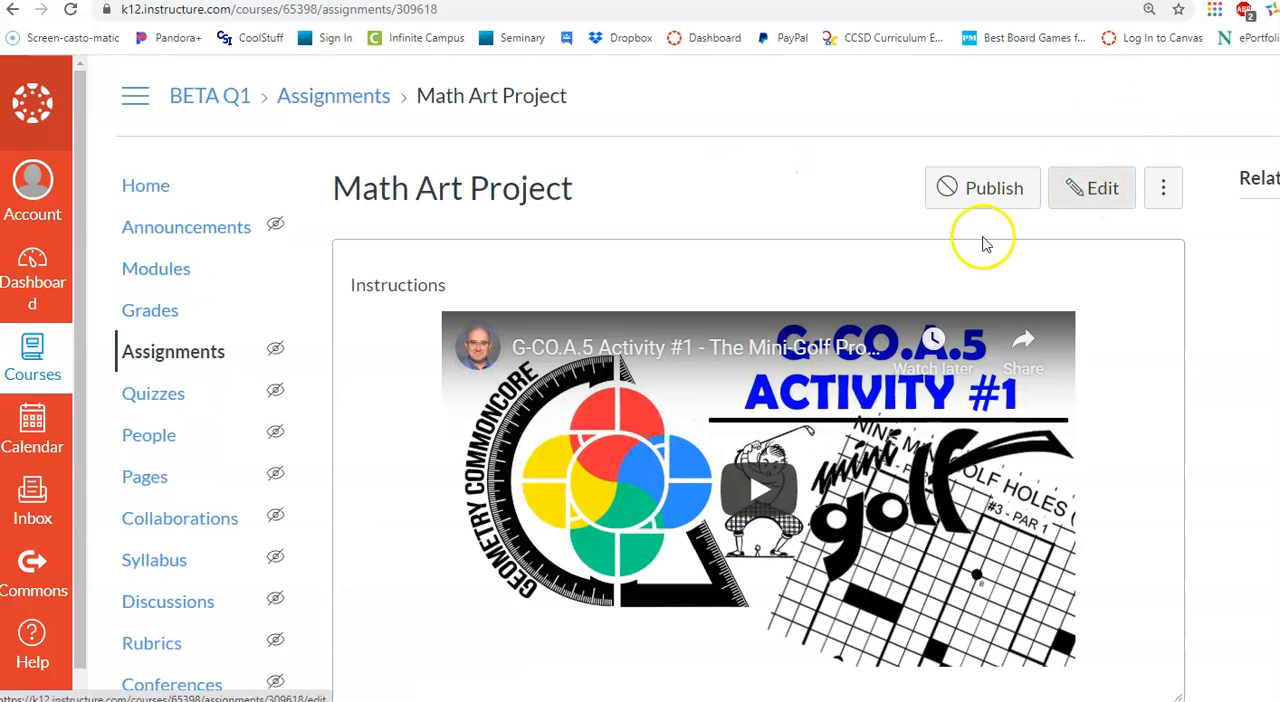
Return to the course's assignment list and collapse the Projects group
{"action": "left_click", "coordinate": [160, 358]}
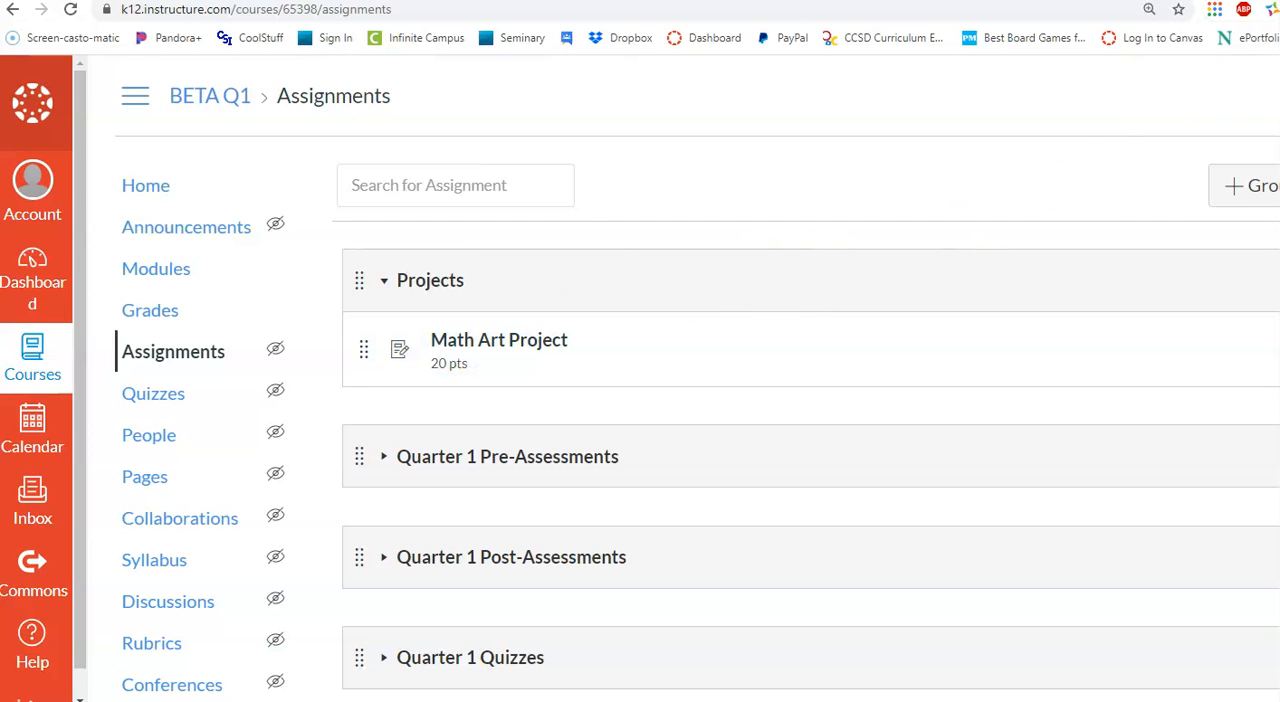
{"action": "left_click_drag", "start_coordinate": [1279, 380], "coordinate": [1278, 380]}
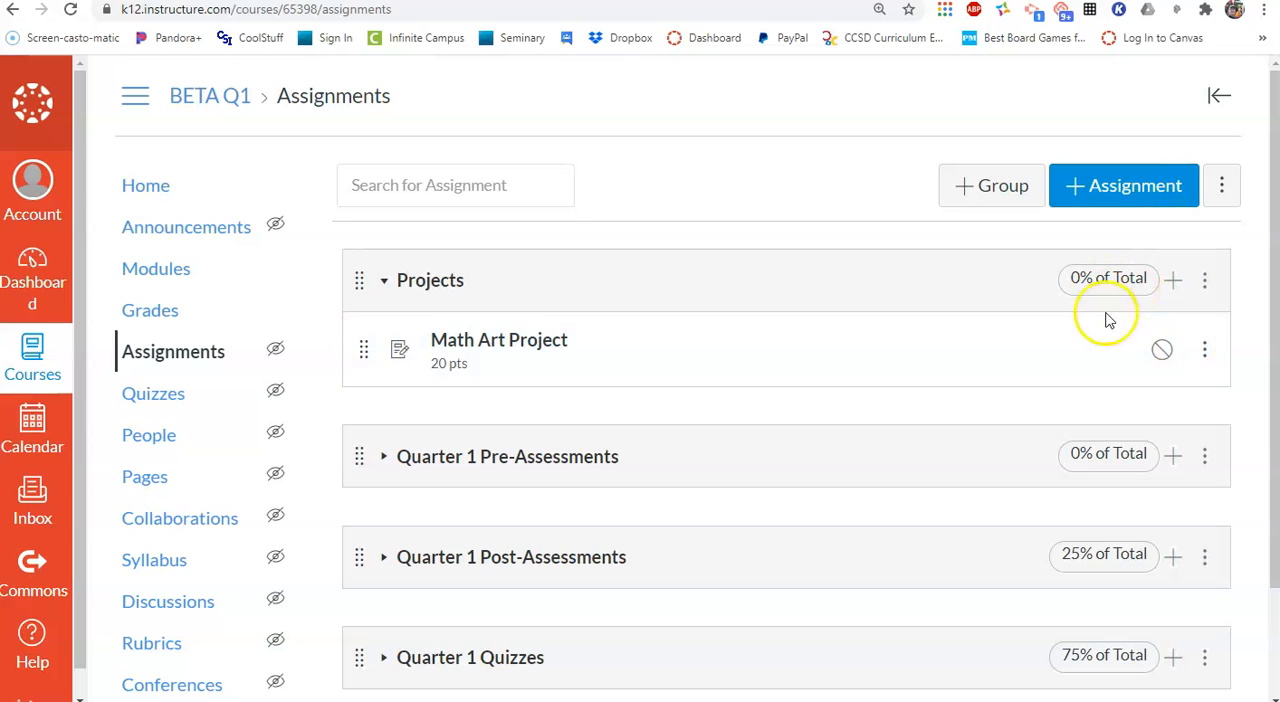
{"action": "left_click", "coordinate": [385, 283]}
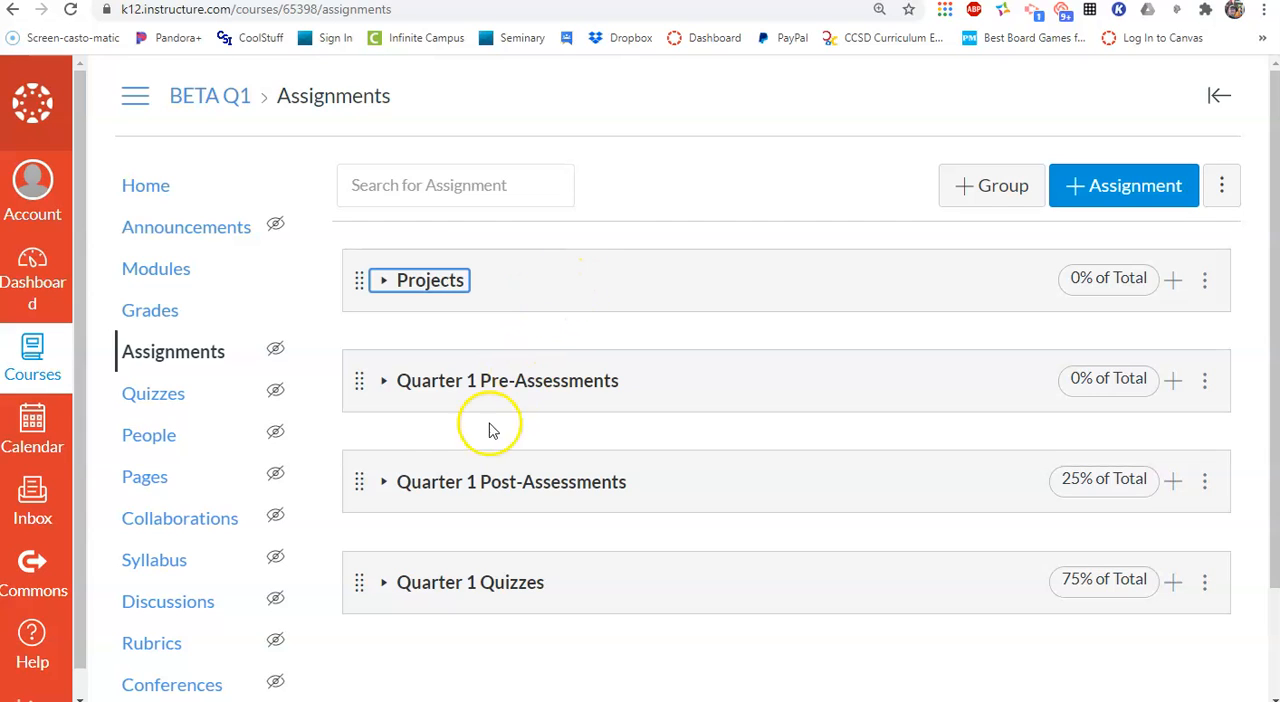
Open the course's Modules page and go to the last modules in the list, below the Math Art project module
{"action": "left_click", "coordinate": [155, 270]}
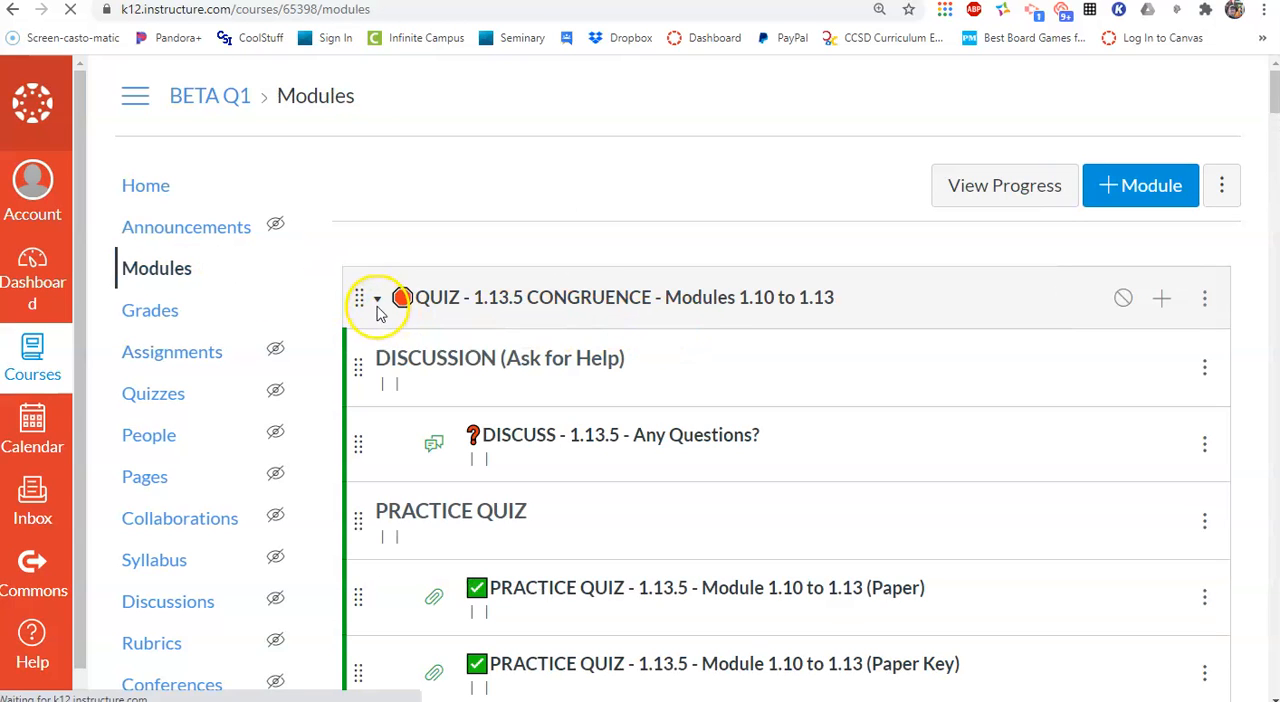
{"action": "left_click", "coordinate": [405, 308]}
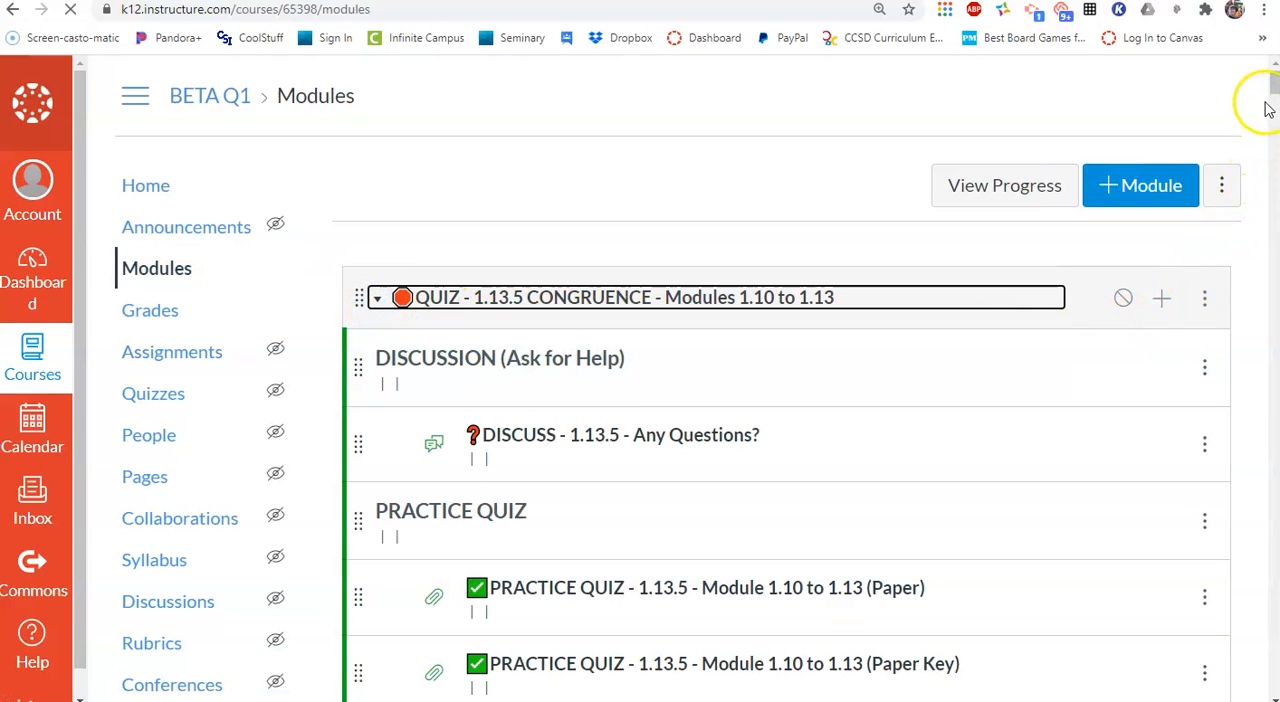
{"action": "left_click_drag", "start_coordinate": [1275, 90], "coordinate": [1274, 630]}
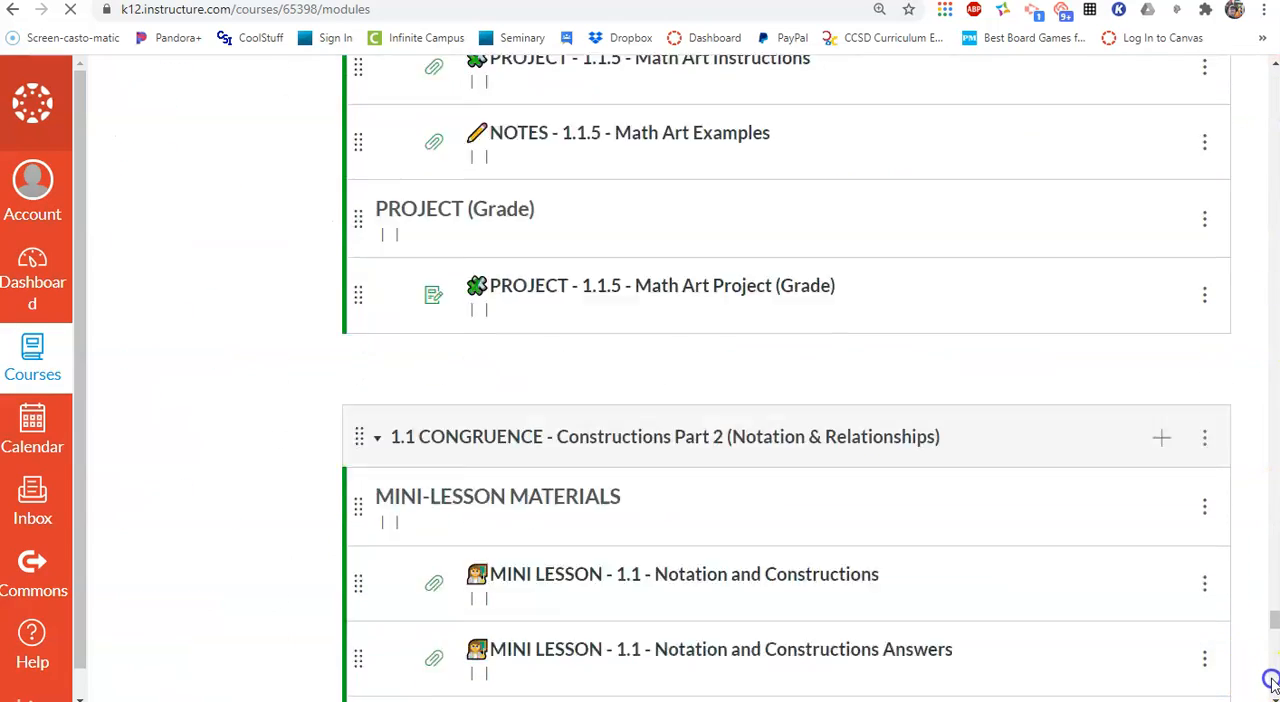
{"action": "left_click", "coordinate": [1272, 684]}
{"action": "scroll", "coordinate": [702, 581], "scroll_direction": "down", "scroll_amount": 13}
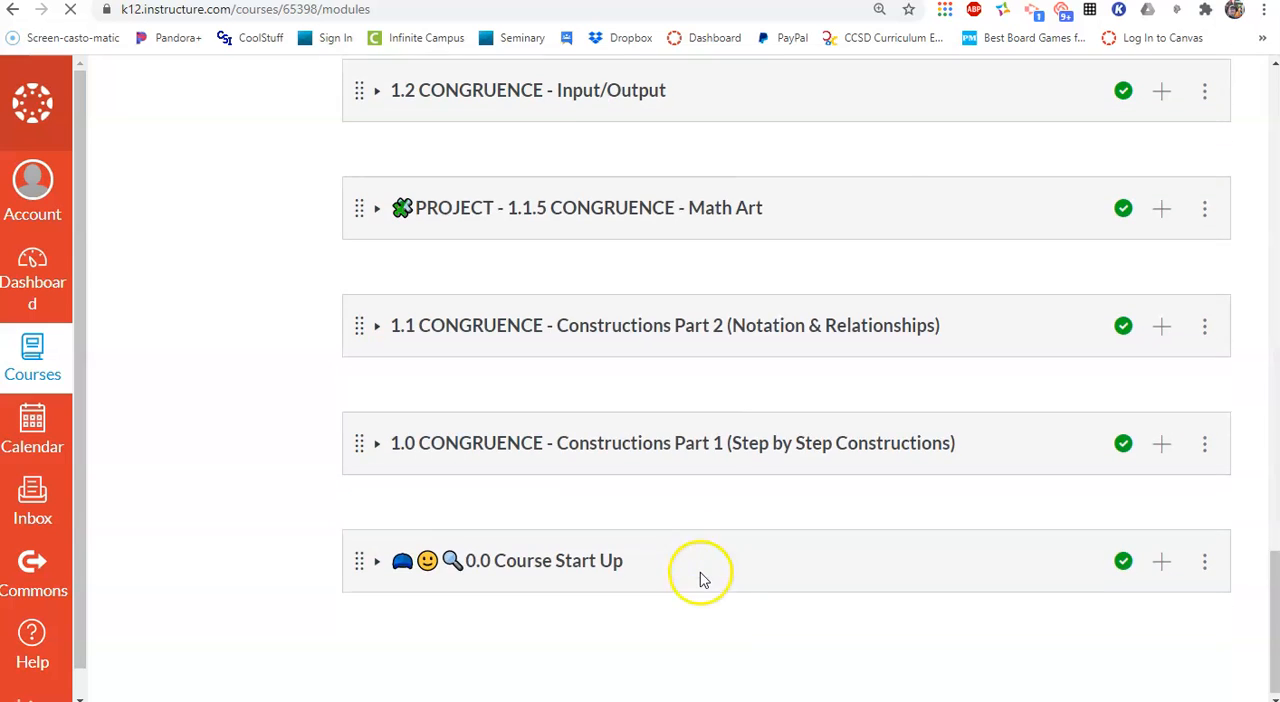
Expand the 0.0 Course Start Up module and add the existing Math Art Project assignment to it without indentation
{"action": "left_click", "coordinate": [378, 566]}
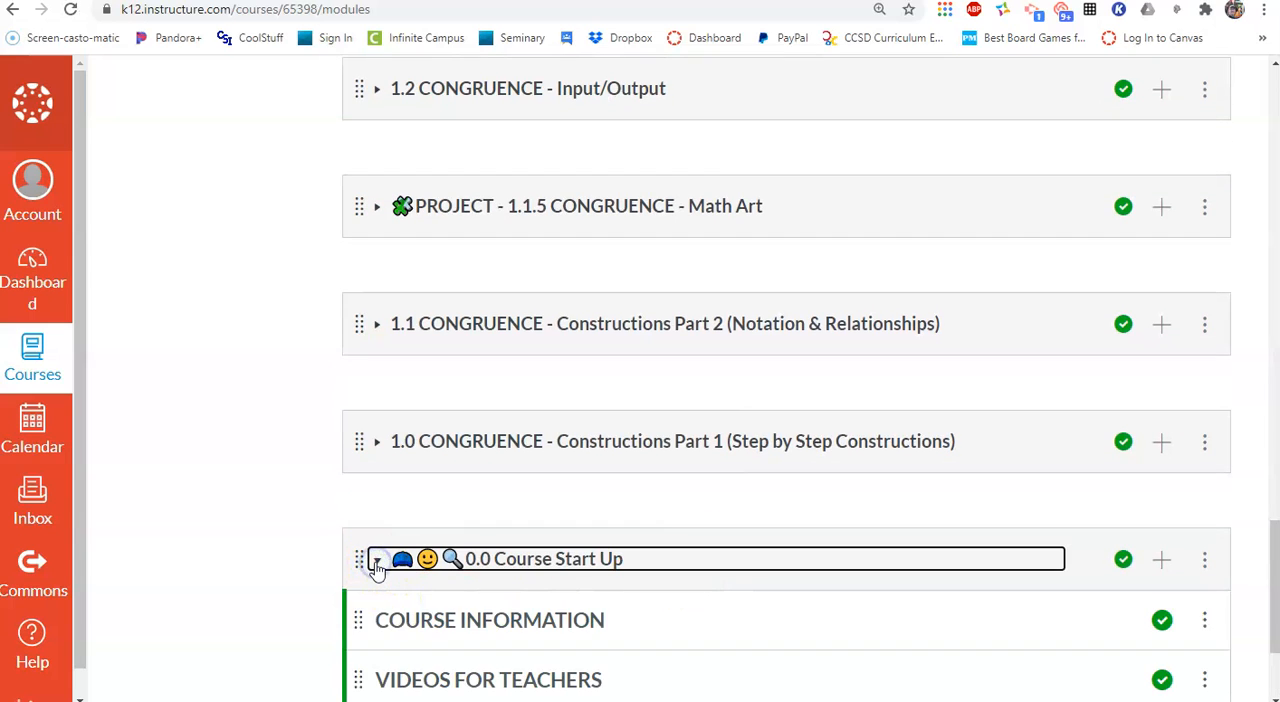
{"action": "scroll", "coordinate": [376, 567], "scroll_direction": "down", "scroll_amount": 2}
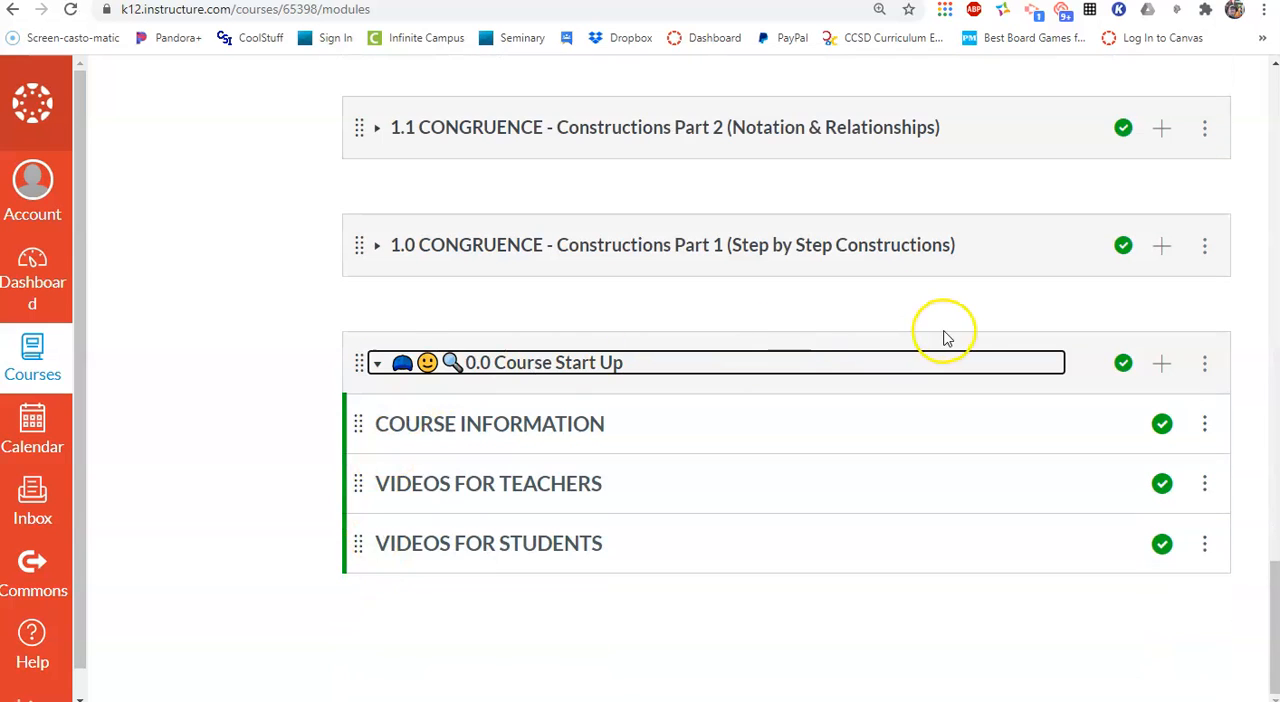
{"action": "left_click", "coordinate": [1161, 363]}
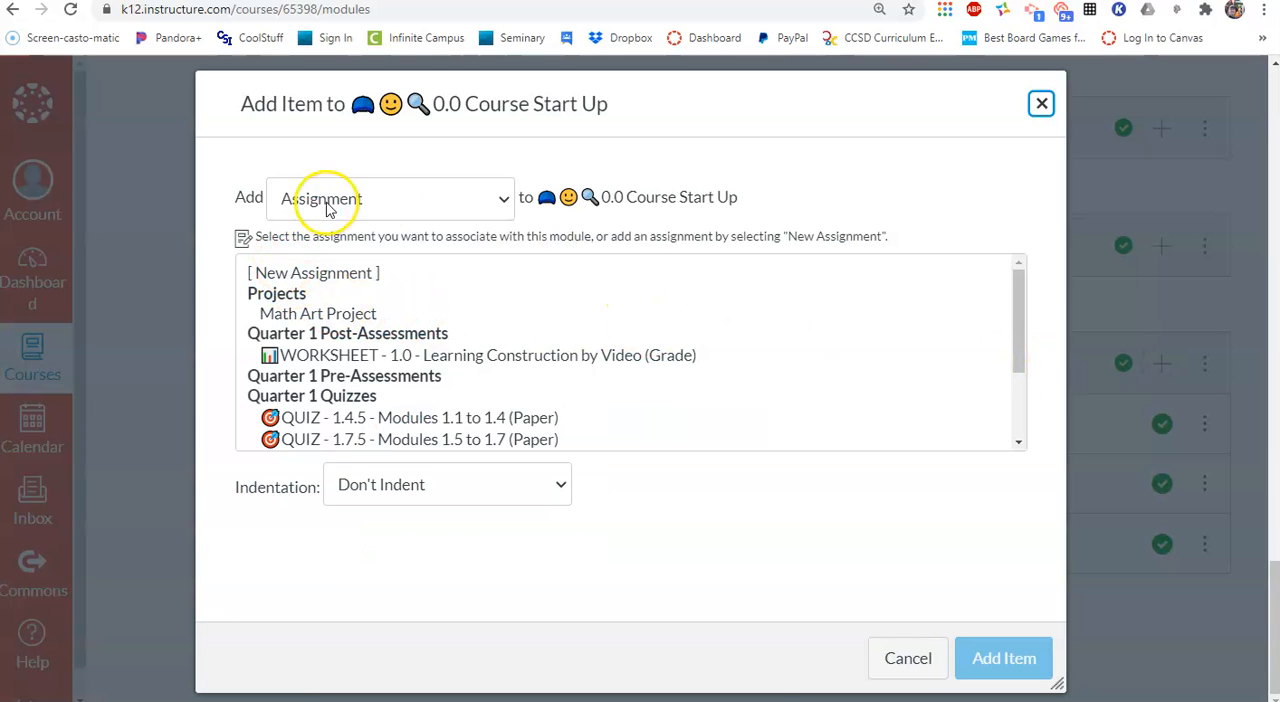
{"action": "left_click", "coordinate": [500, 203]}
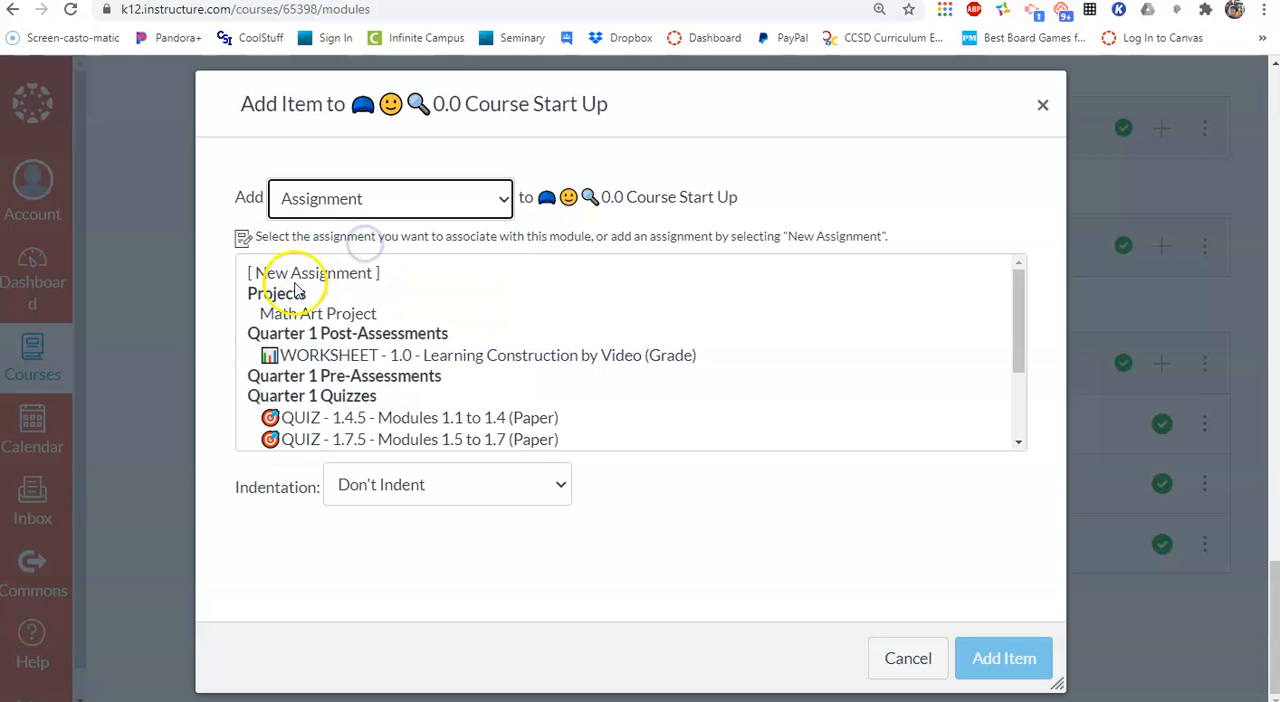
{"action": "left_click", "coordinate": [312, 314]}
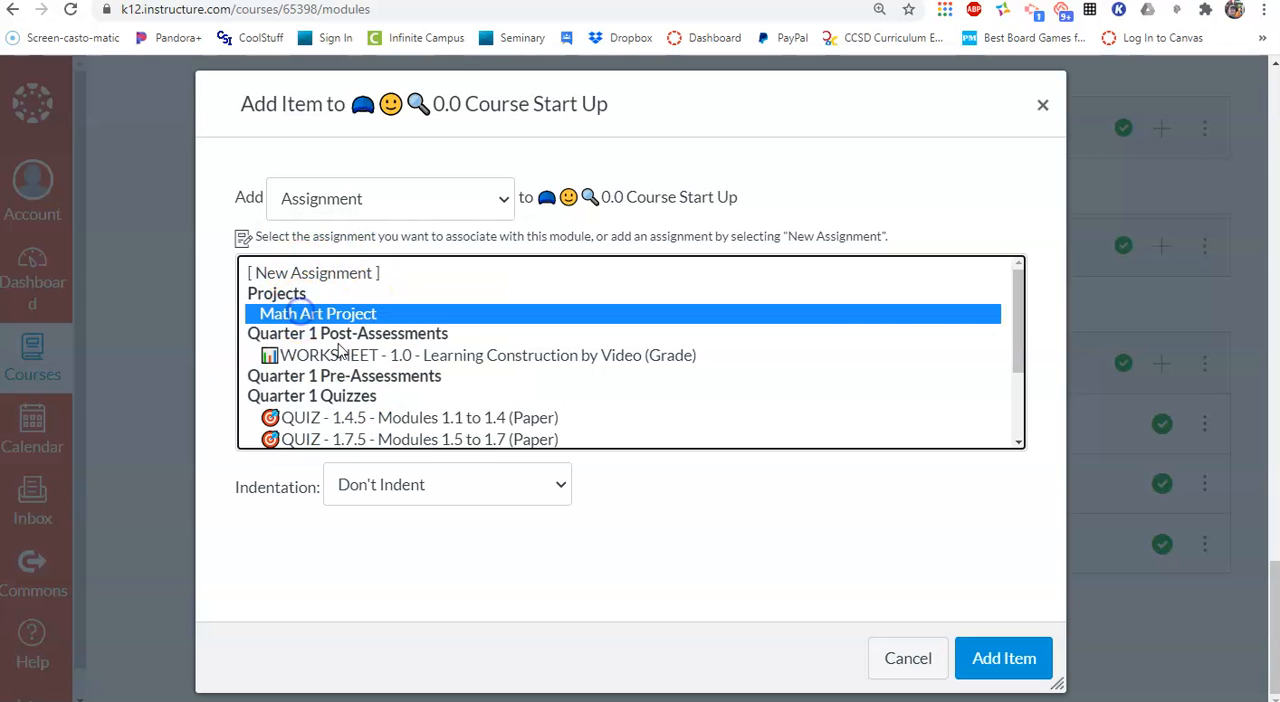
{"action": "left_click", "coordinate": [995, 658]}
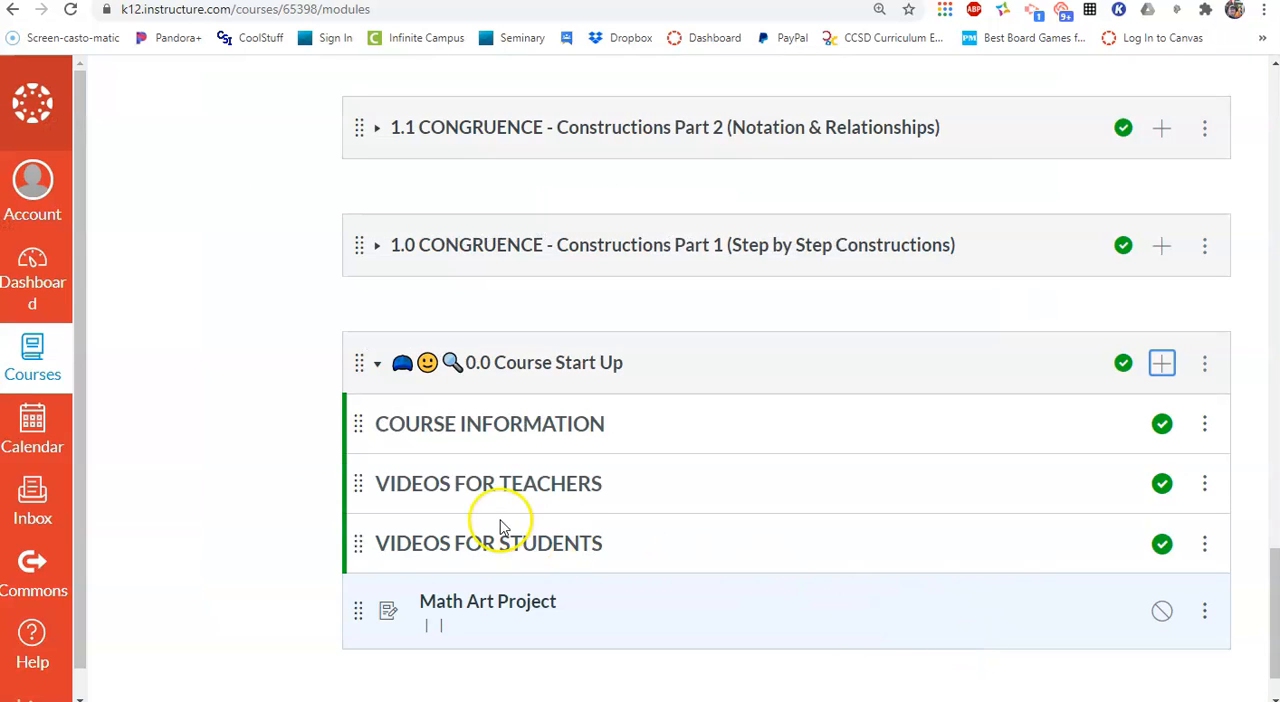
Move Math Art Project directly below the COURSE INFORMATION header, and collapse and re-expand the 0.0 Course Start Up module to check the order
{"action": "left_click_drag", "start_coordinate": [358, 611], "coordinate": [380, 448]}
{"action": "left_click", "coordinate": [377, 368]}
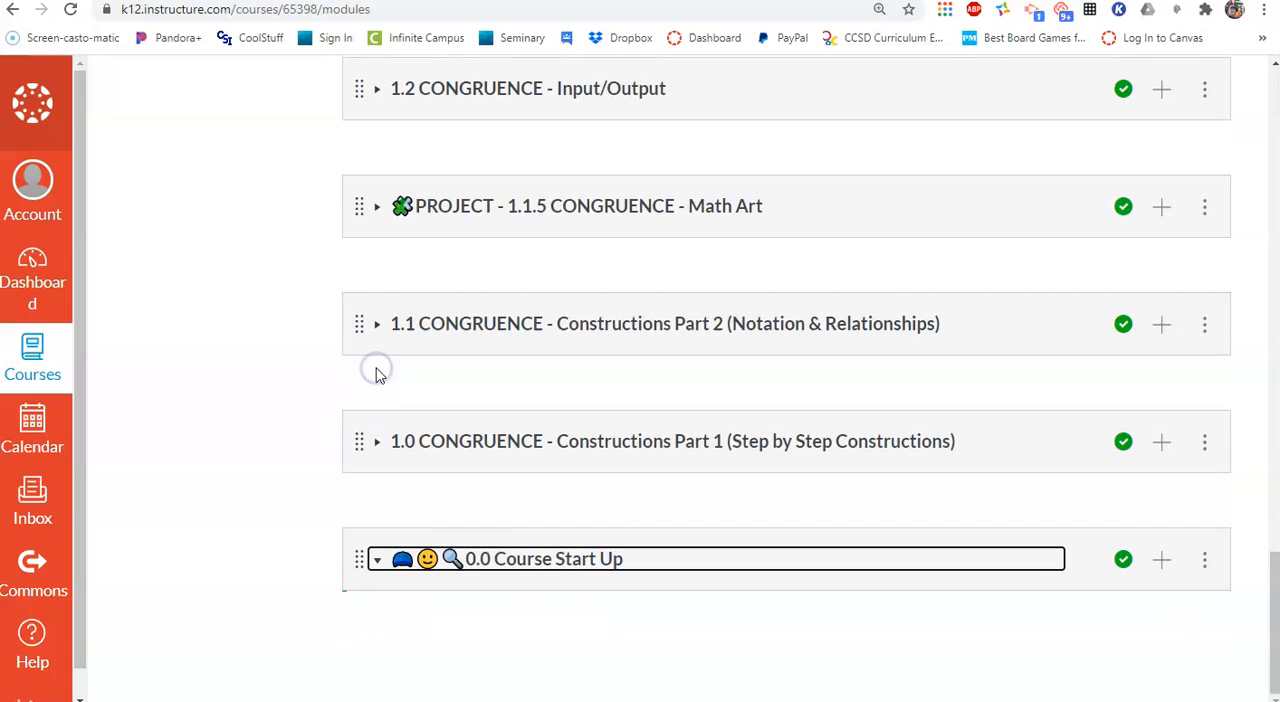
{"action": "left_click", "coordinate": [374, 559]}
{"action": "scroll", "coordinate": [375, 565], "scroll_direction": "down", "scroll_amount": 2}
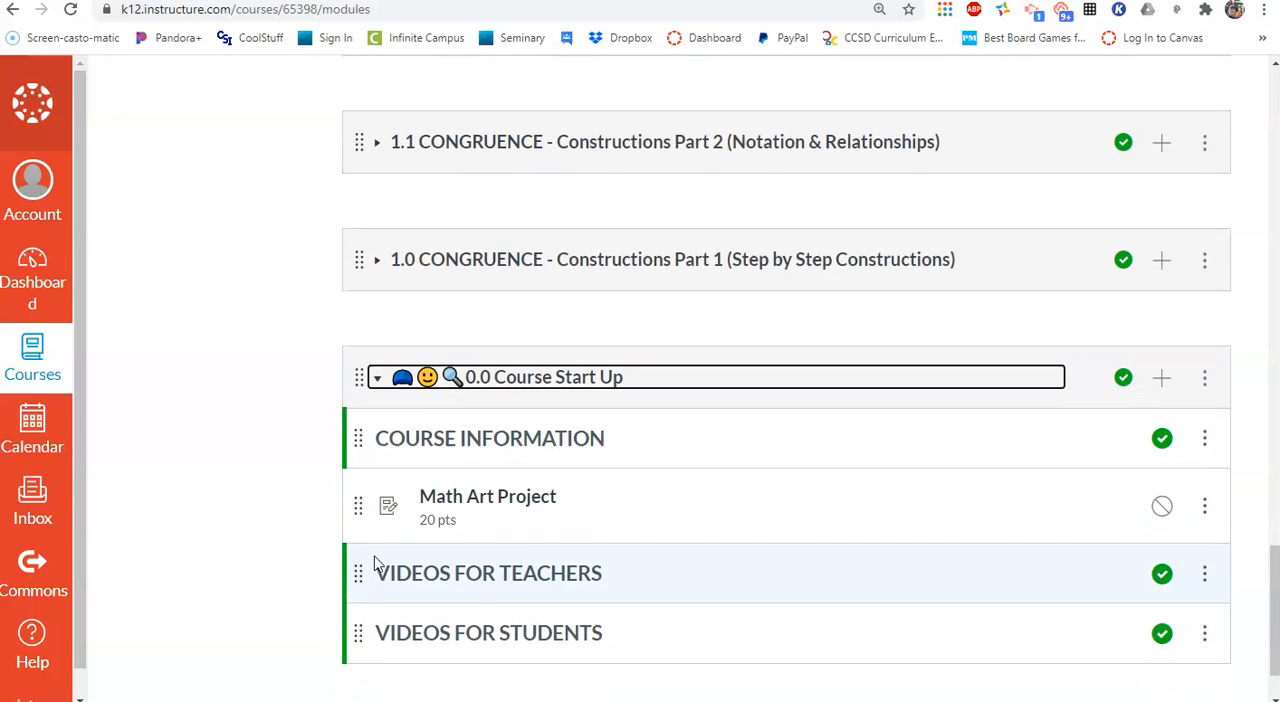